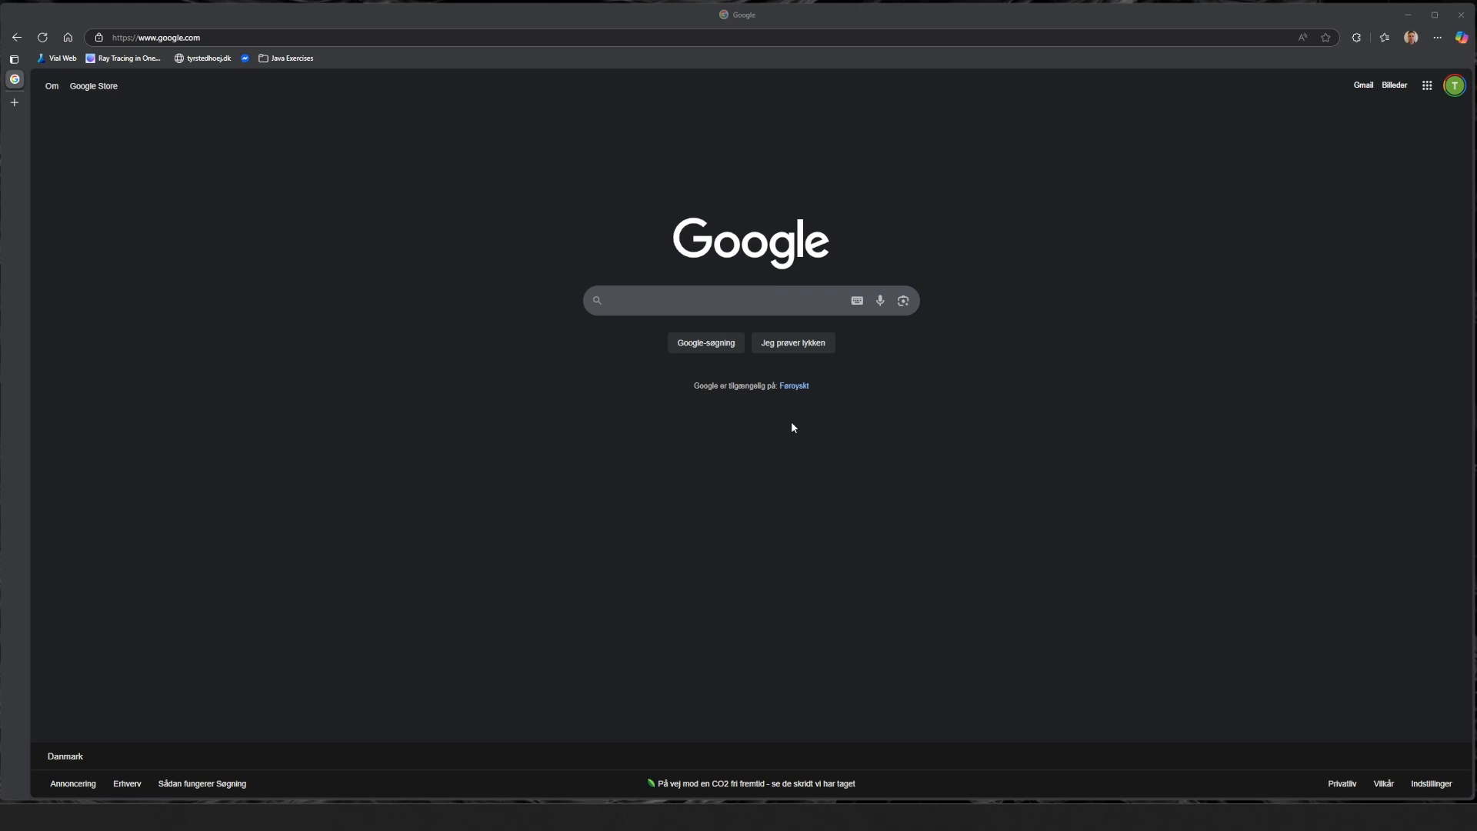
Go to jetbrains in the browser and open Education > For students.
click(413, 41)
text(jetbrains)
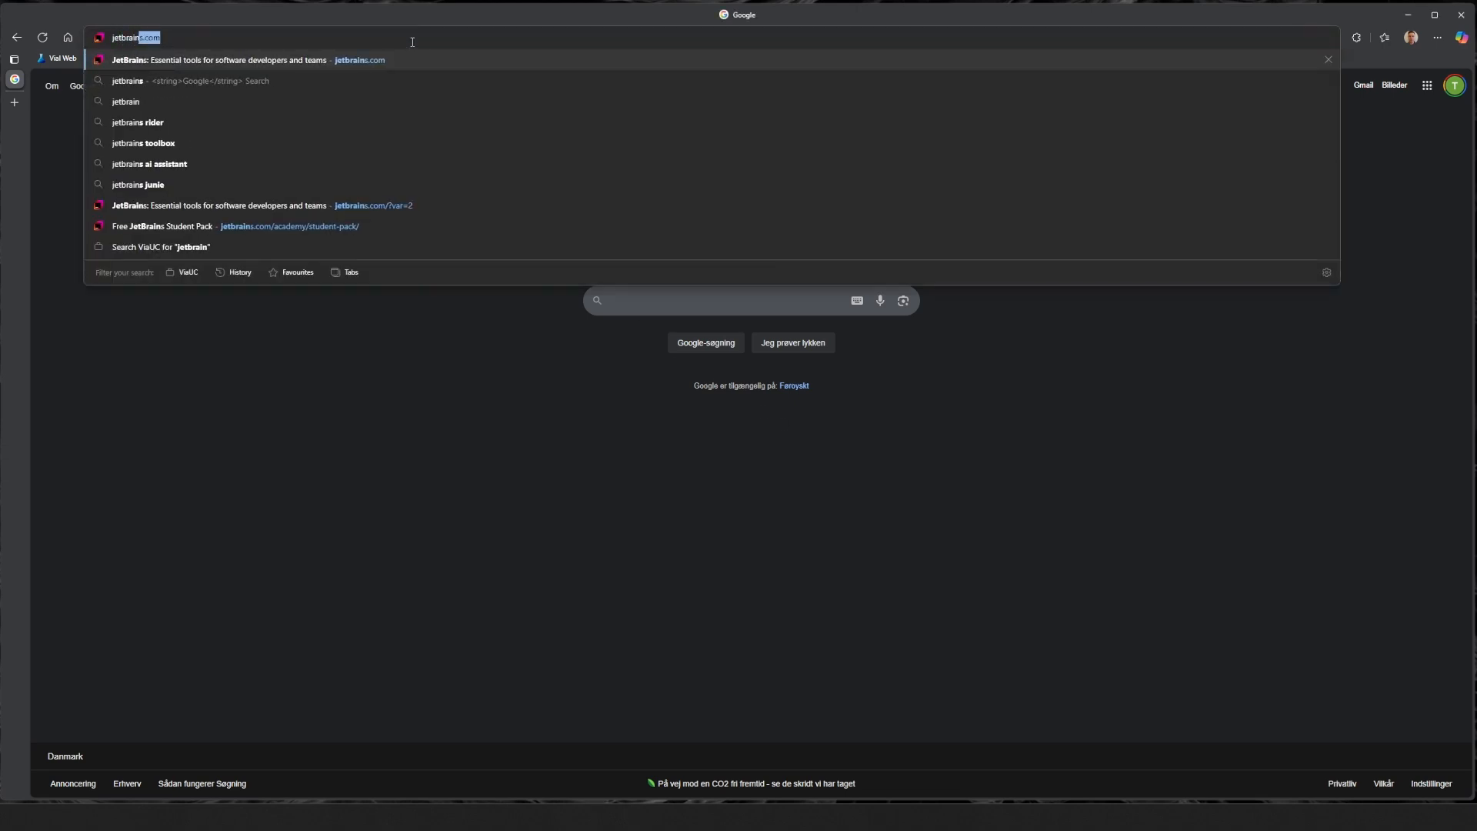
key(Return)
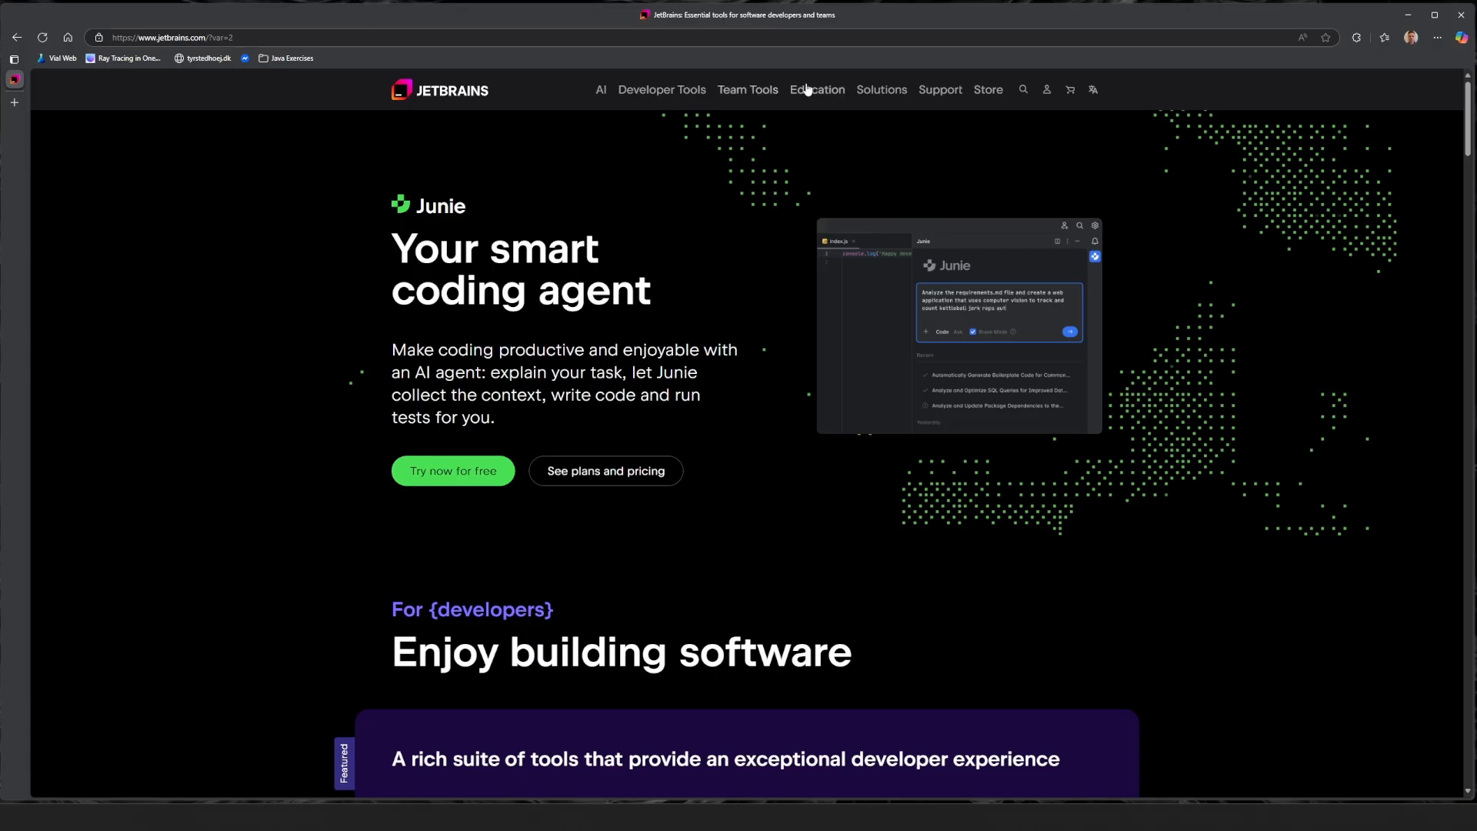
click(831, 92)
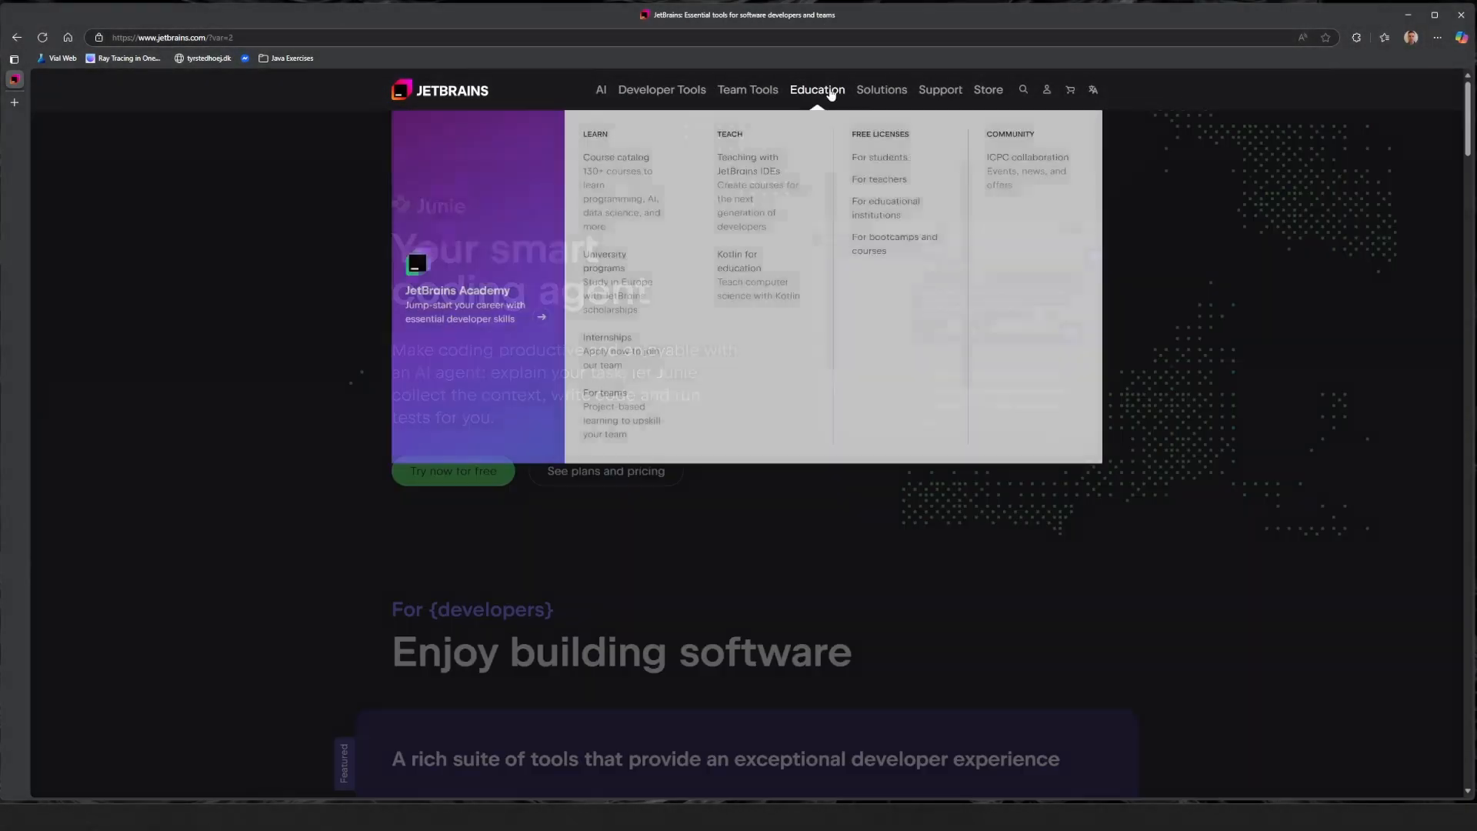
click(882, 159)
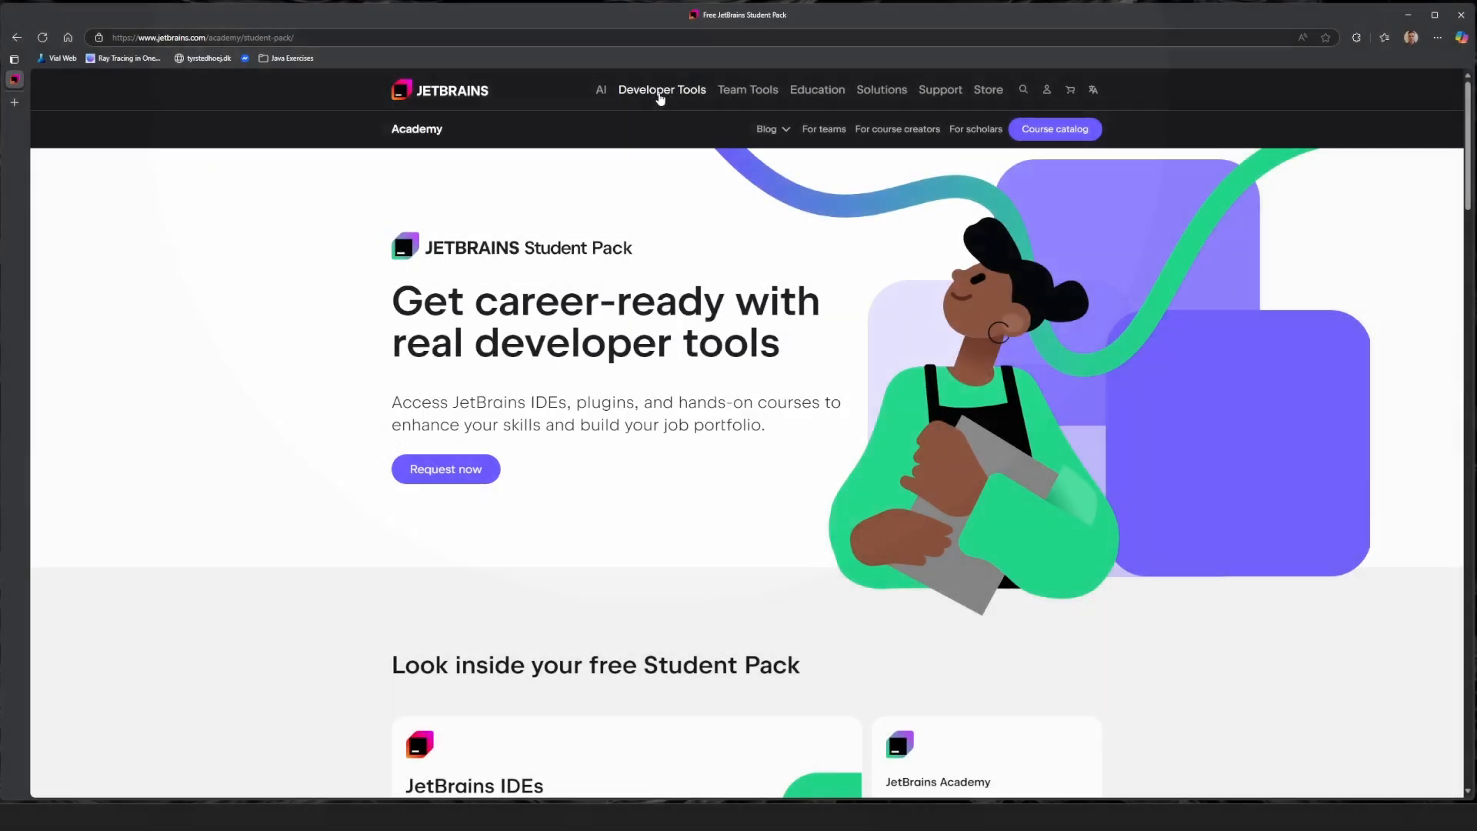
Download the IntelliJ IDEA Ultimate Windows .exe installer from its product page and run it.
click(660, 96)
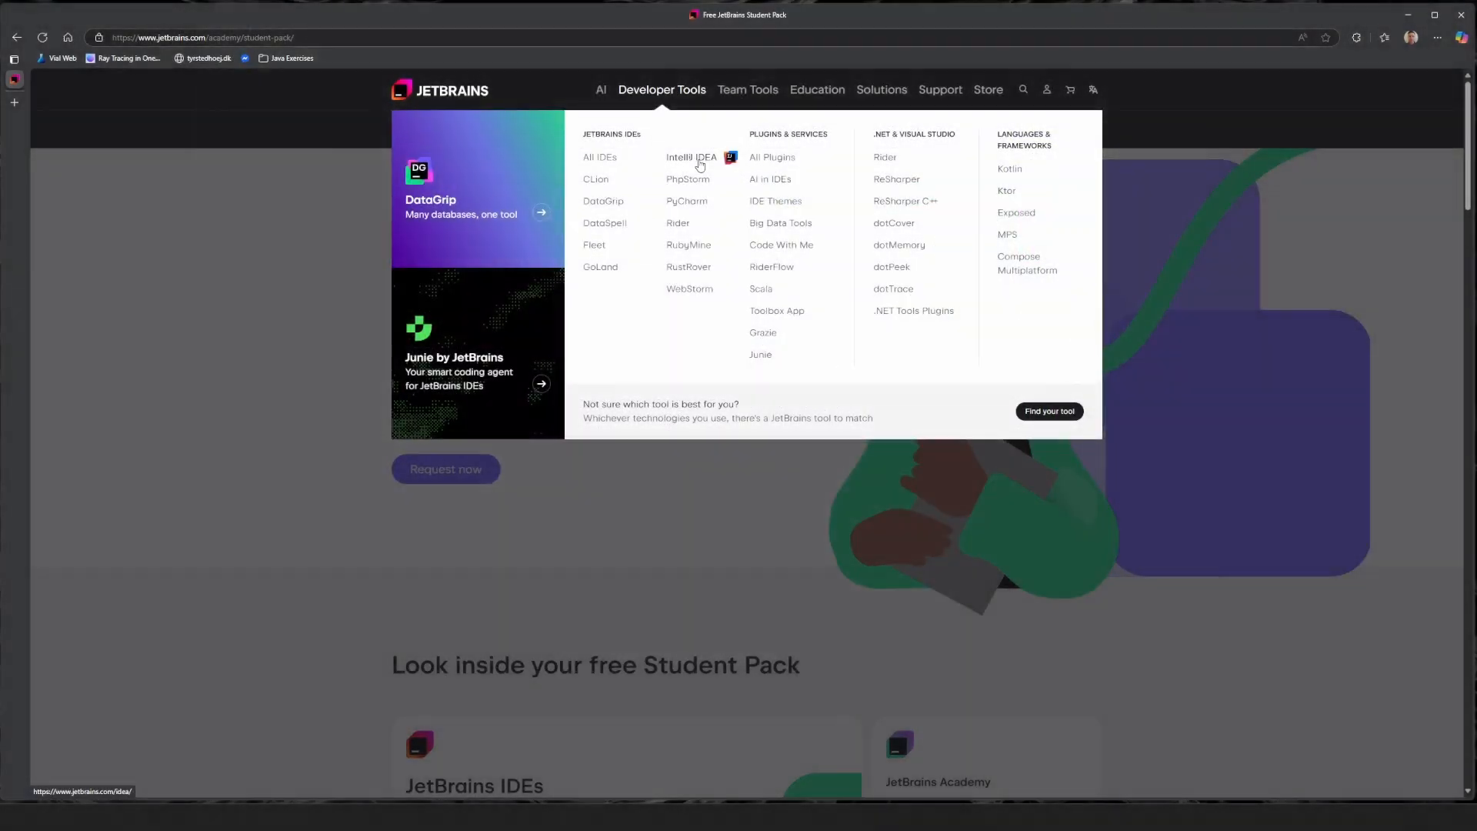
click(700, 165)
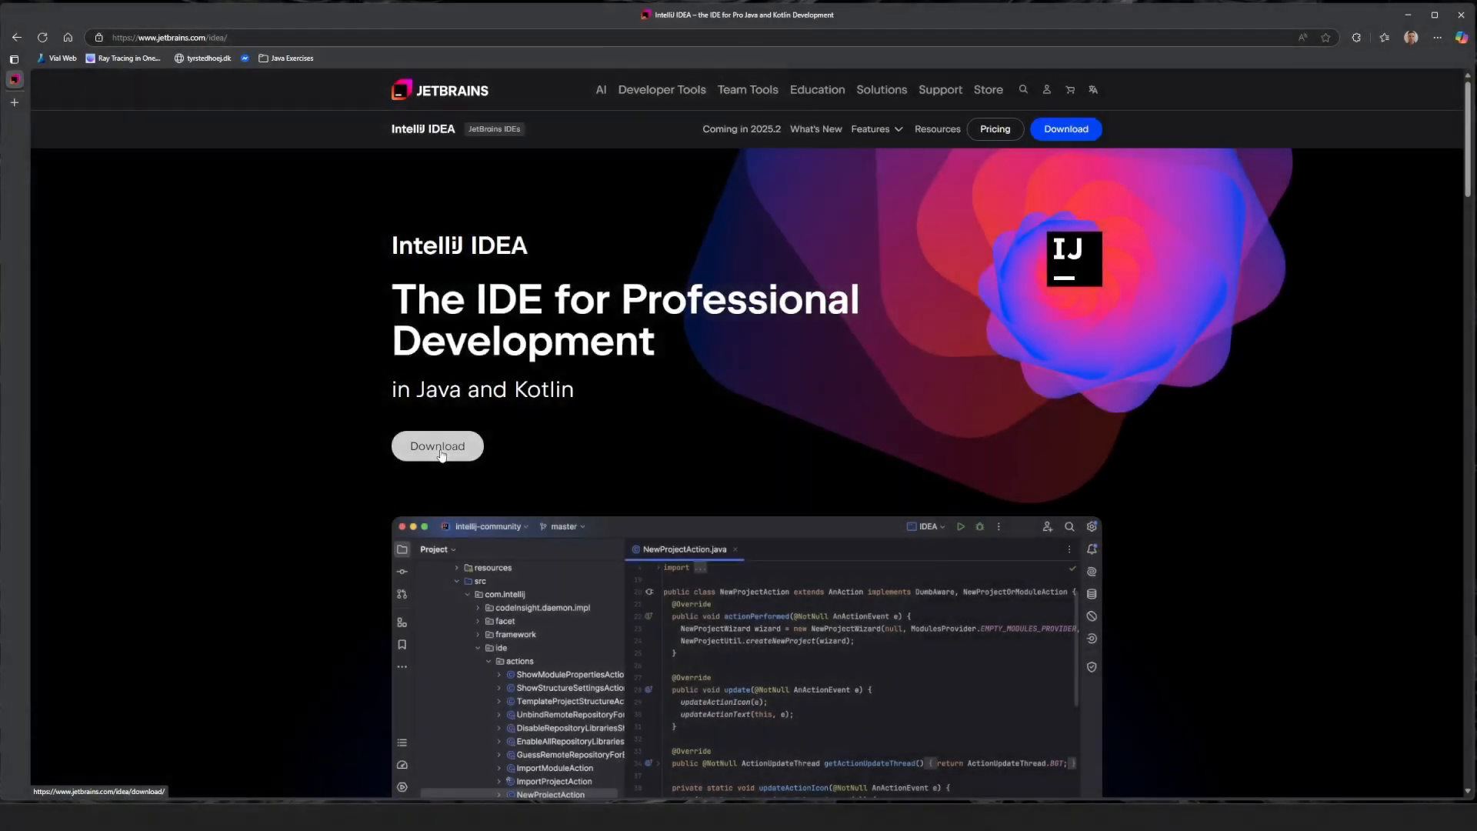
click(440, 454)
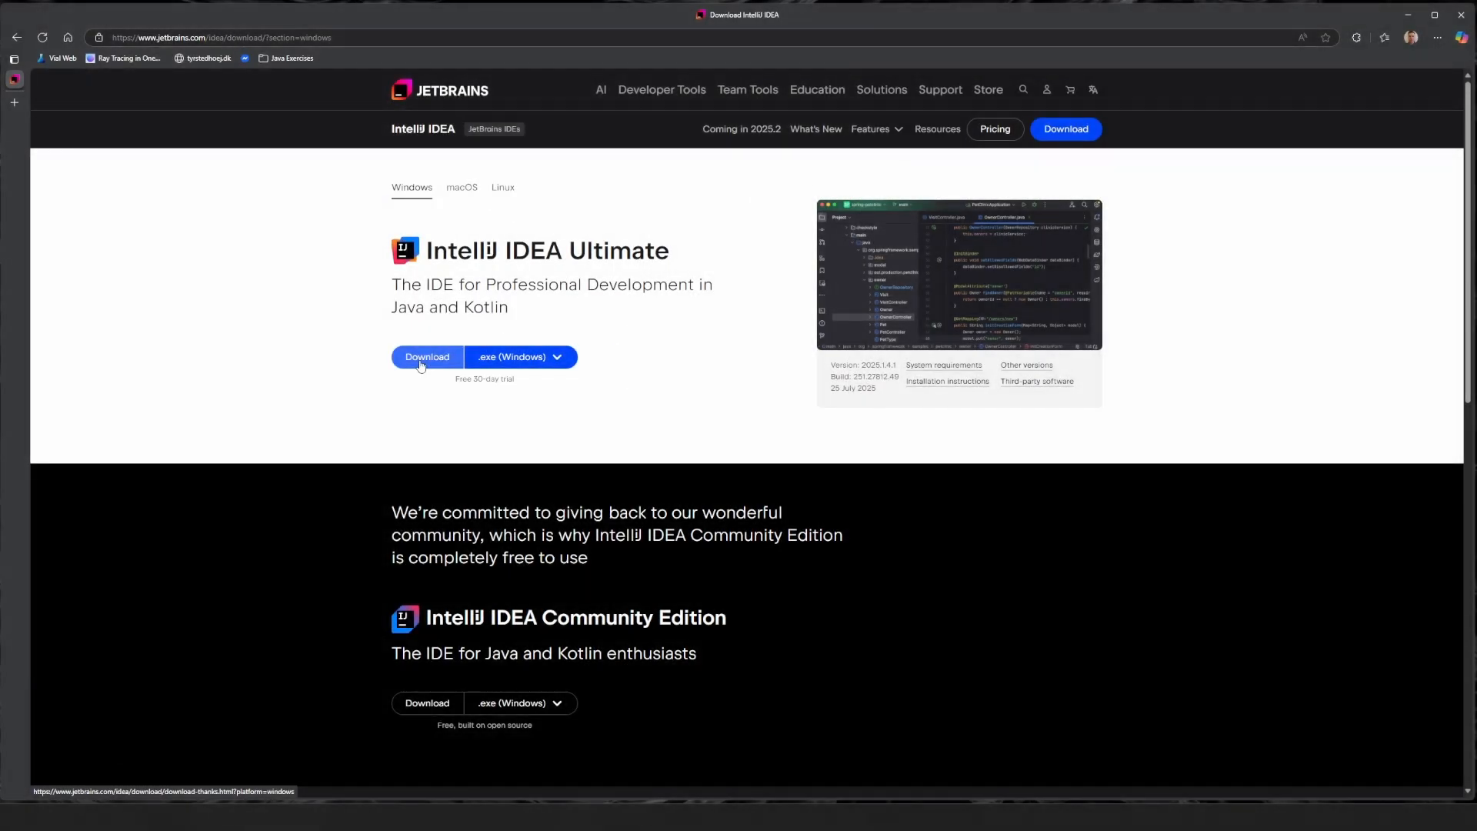
click(430, 360)
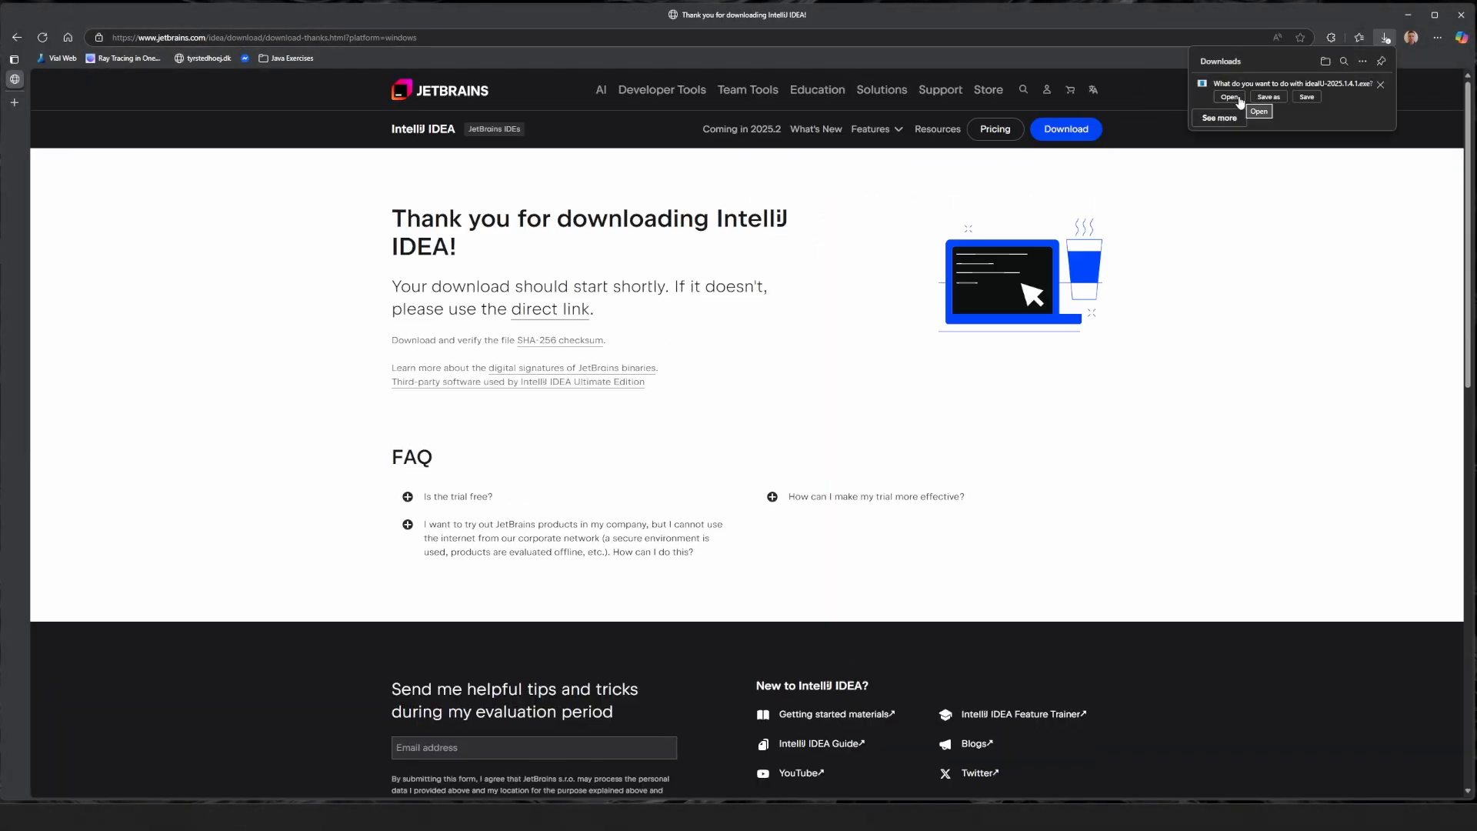
click(1229, 97)
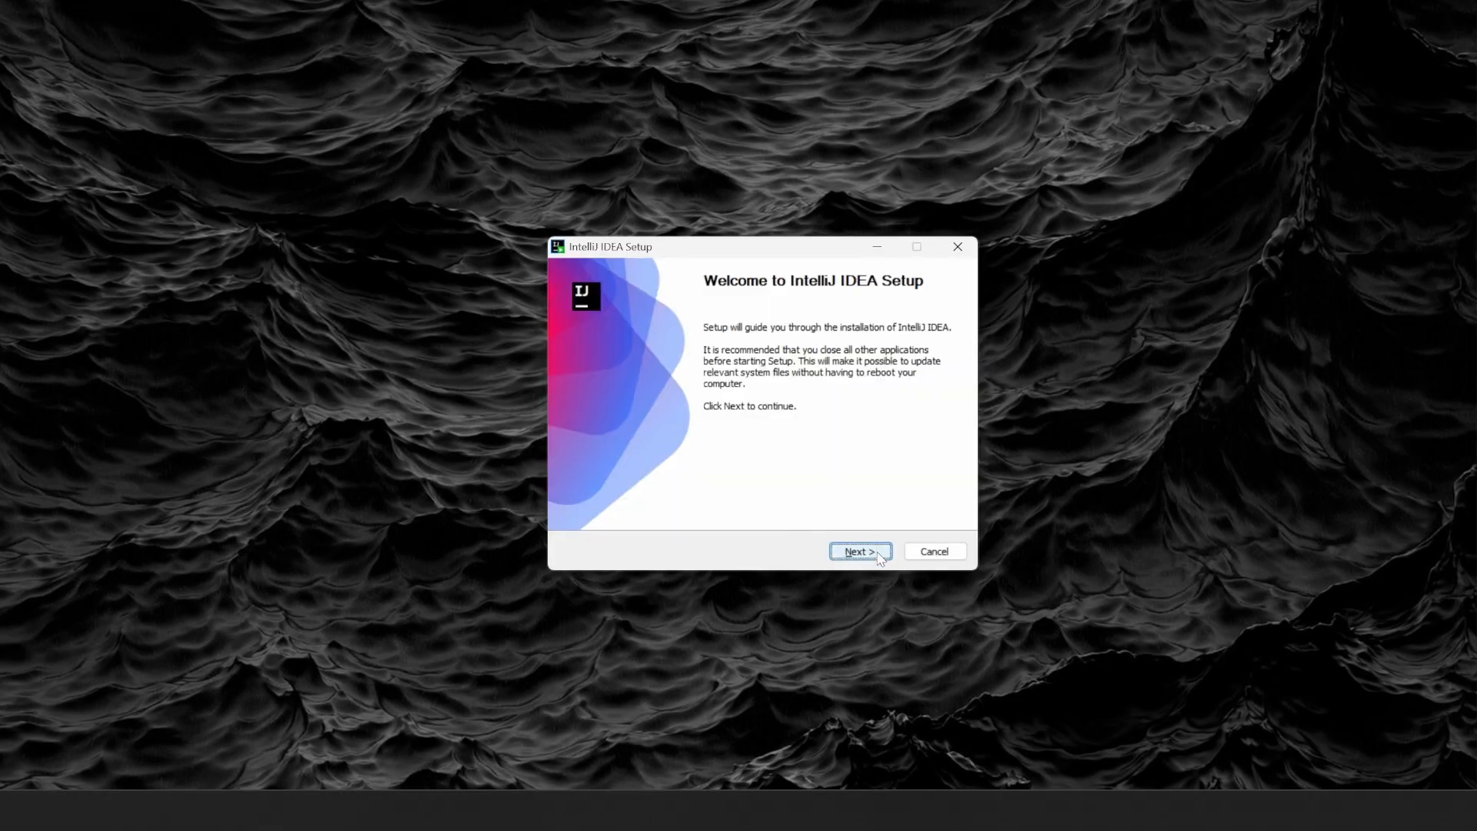
Move past the welcome page, keeping the install folder C:\MyStuff\Programmes\IntelliJ IDEA 2025.1.4.1.
click(879, 555)
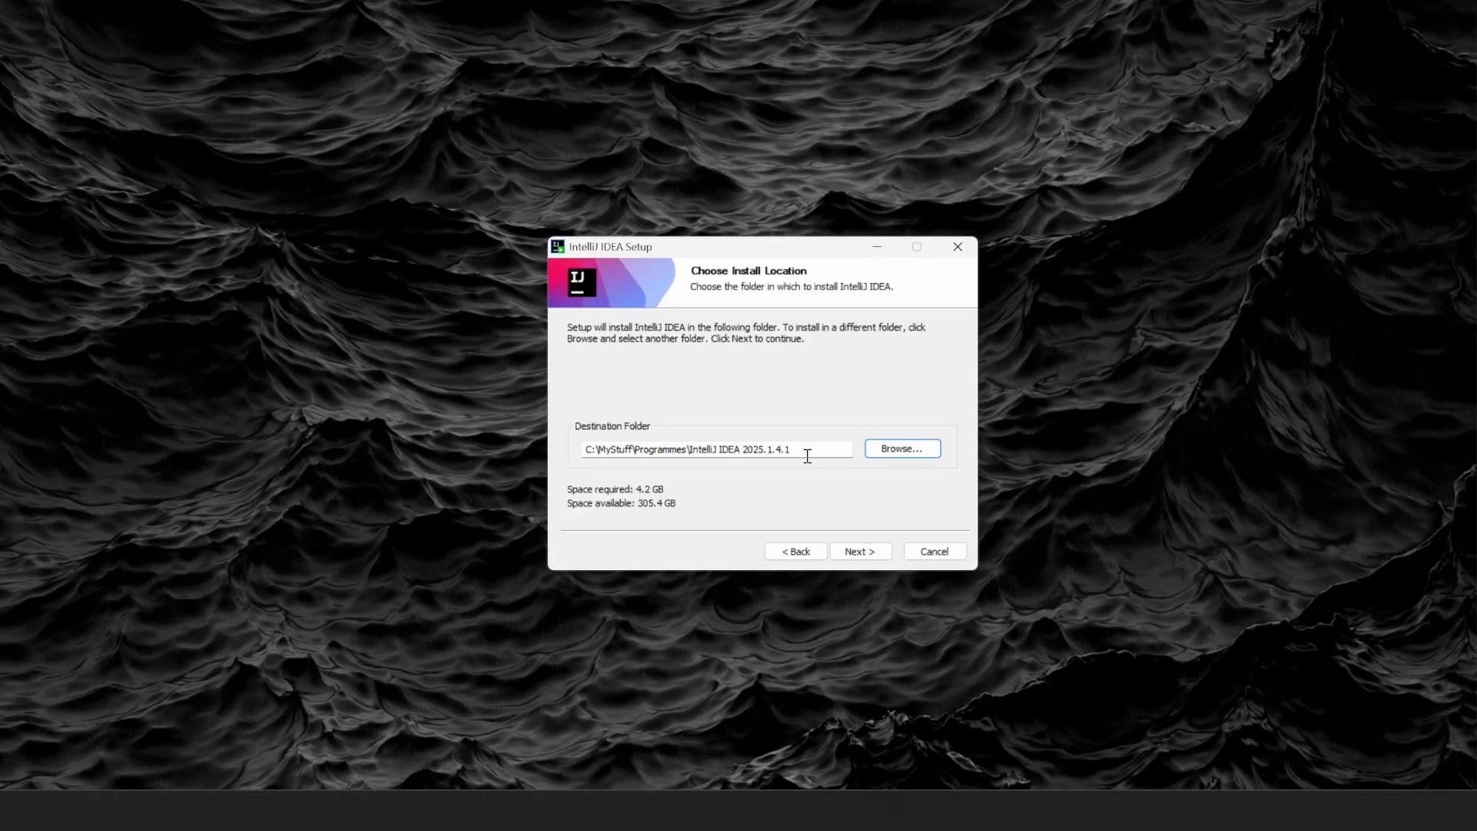
click(881, 557)
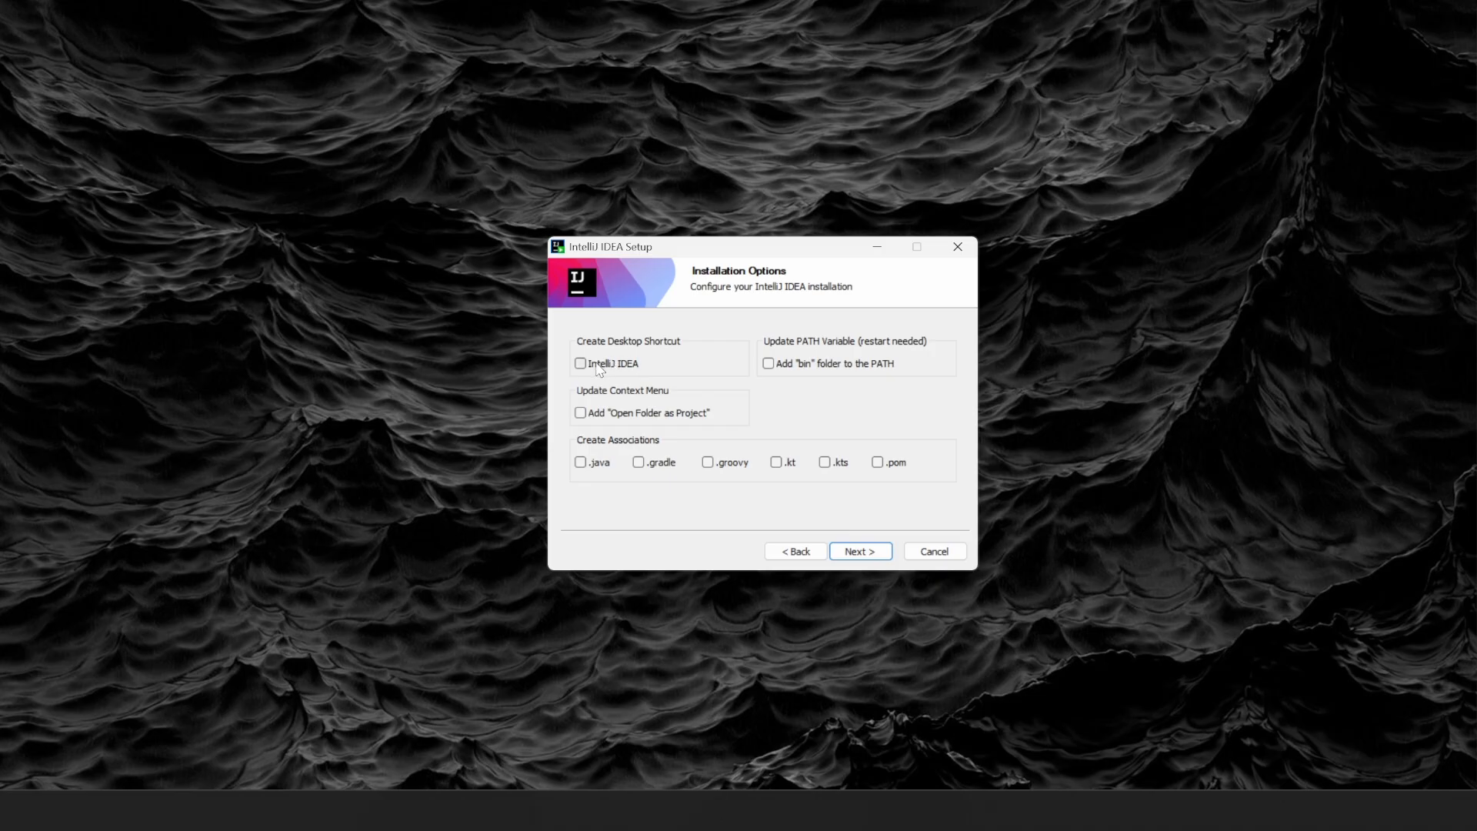
Enable adding bin to PATH, the Open Folder as Project entry, and .java association.
click(769, 364)
click(580, 413)
click(580, 463)
Install into the JetBrains Start Menu folder and finish, choosing to reboot manually later.
click(881, 554)
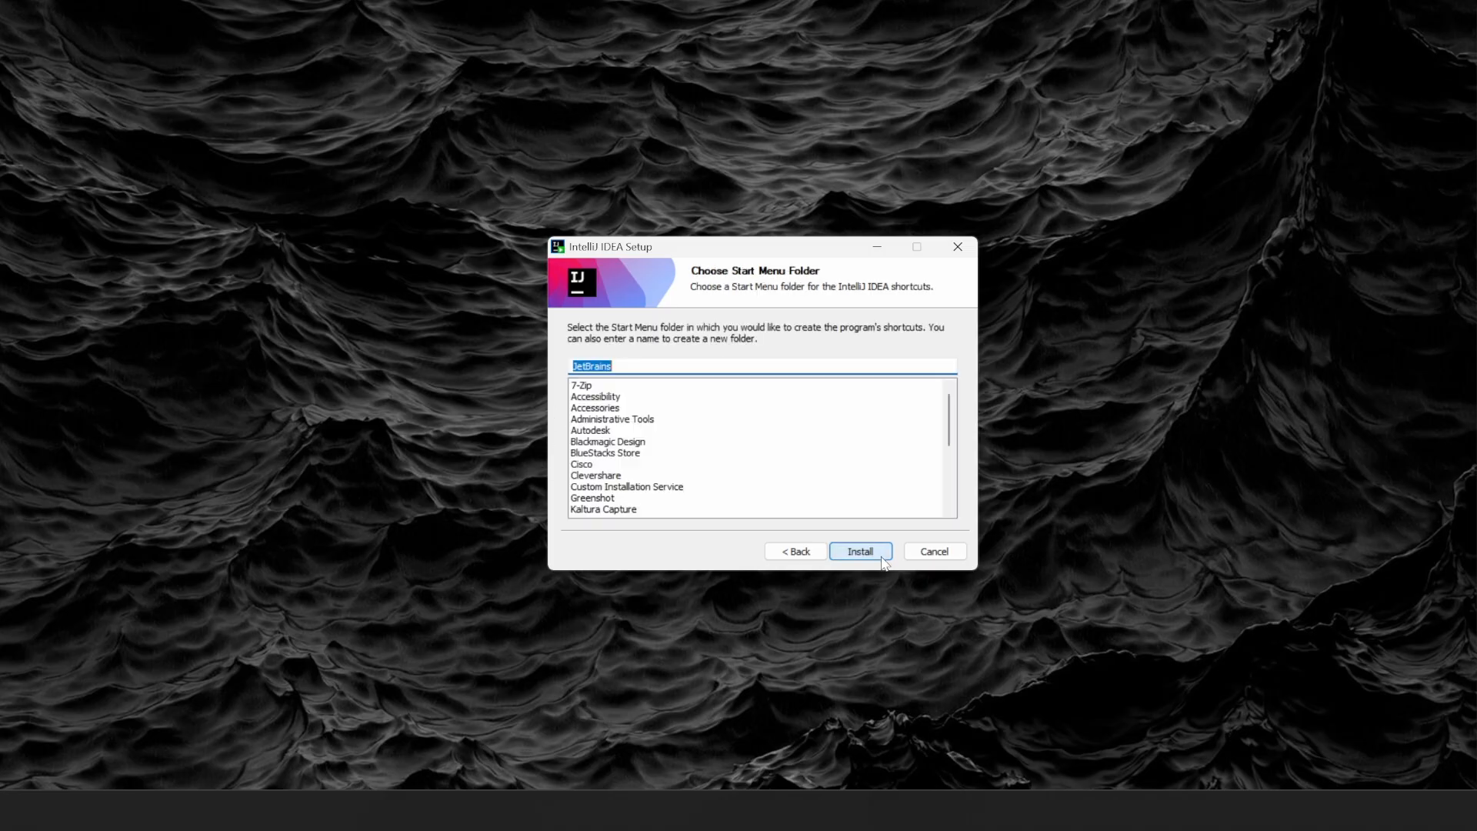
click(881, 558)
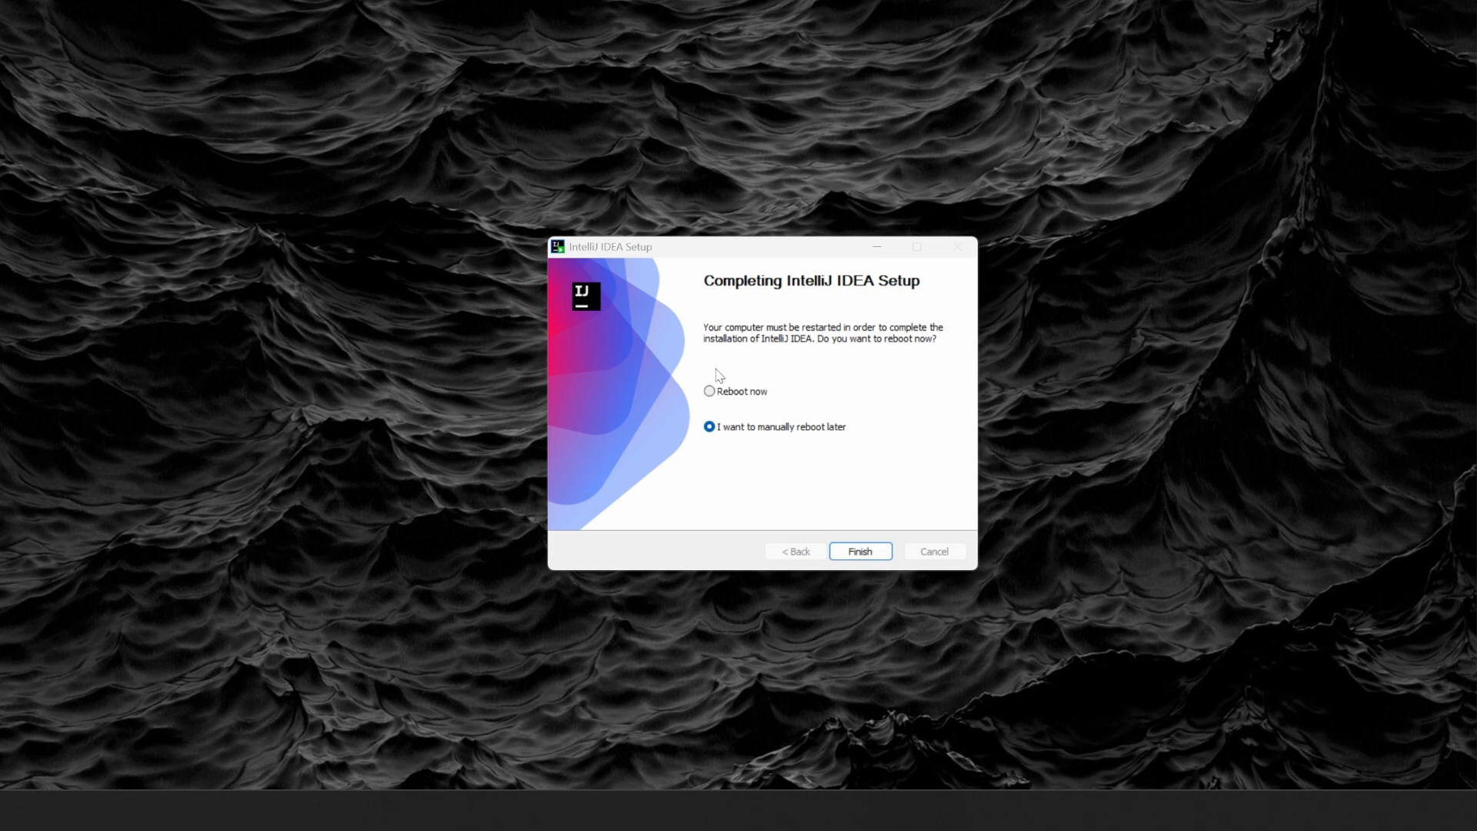
click(859, 551)
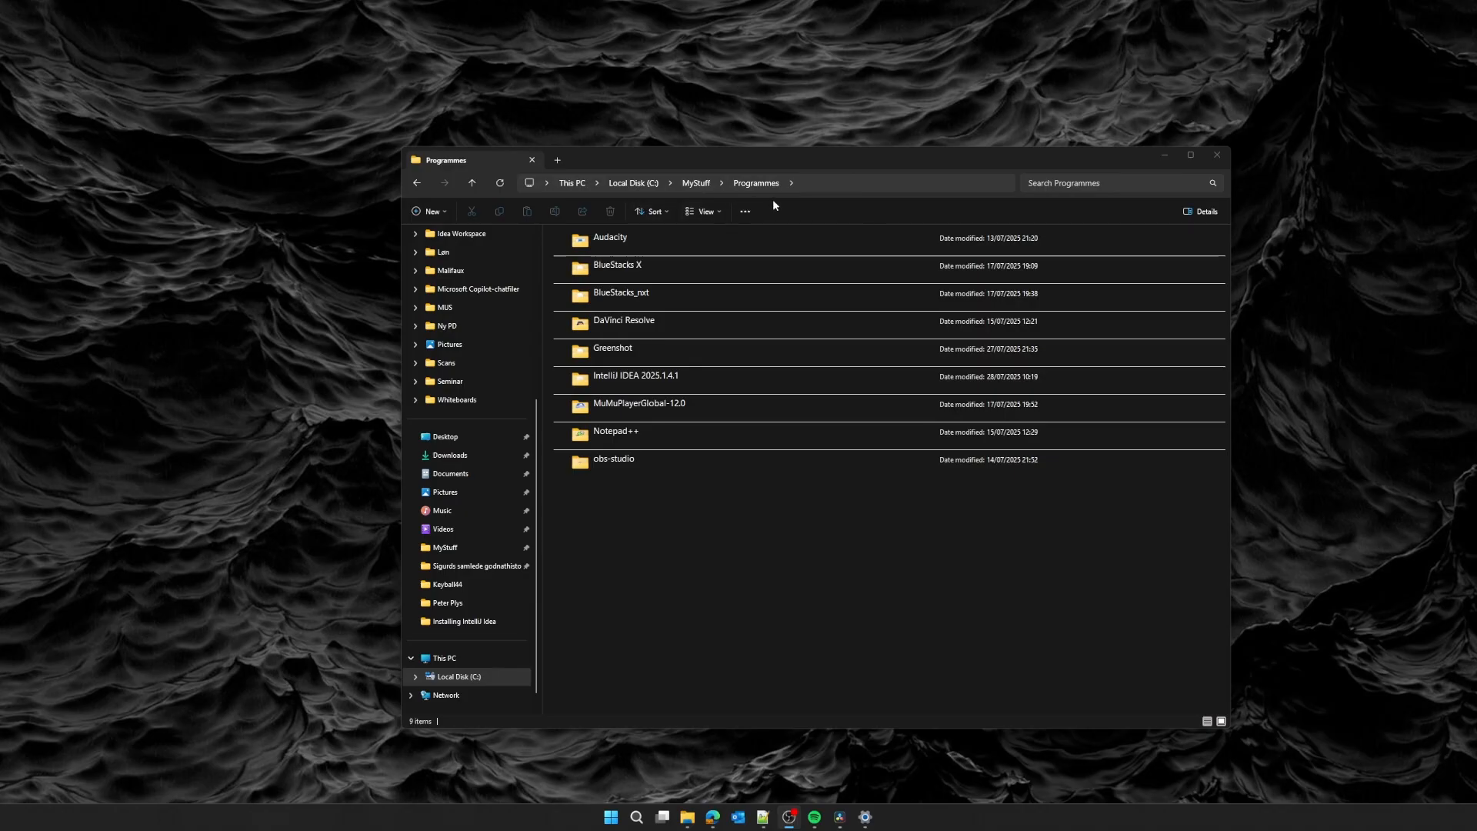
Open the IntelliJ IDEA 2025.1.4.1 bin folder and launch idea64.exe.
double_click(669, 378)
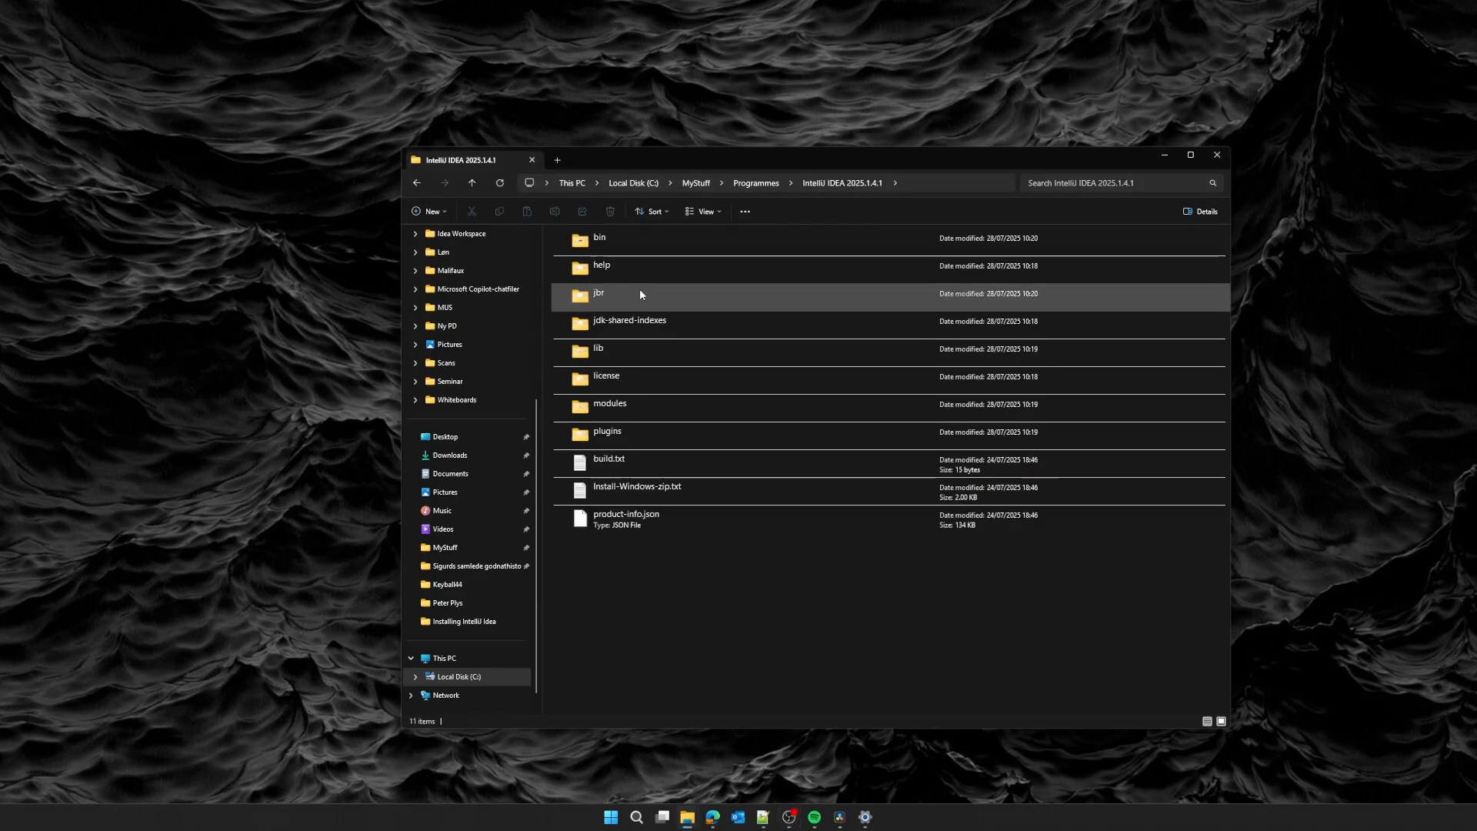
double_click(626, 244)
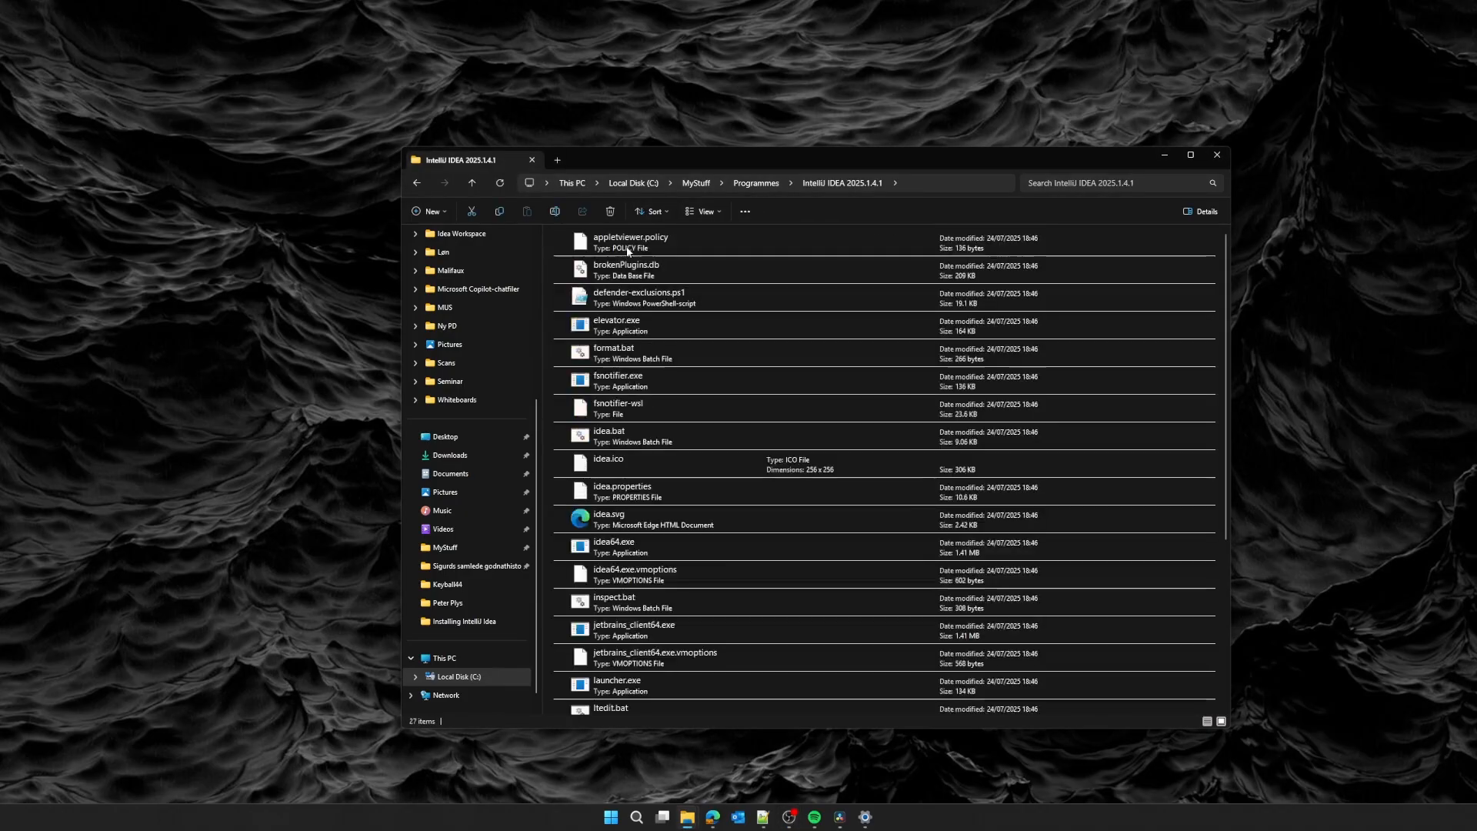
double_click(641, 544)
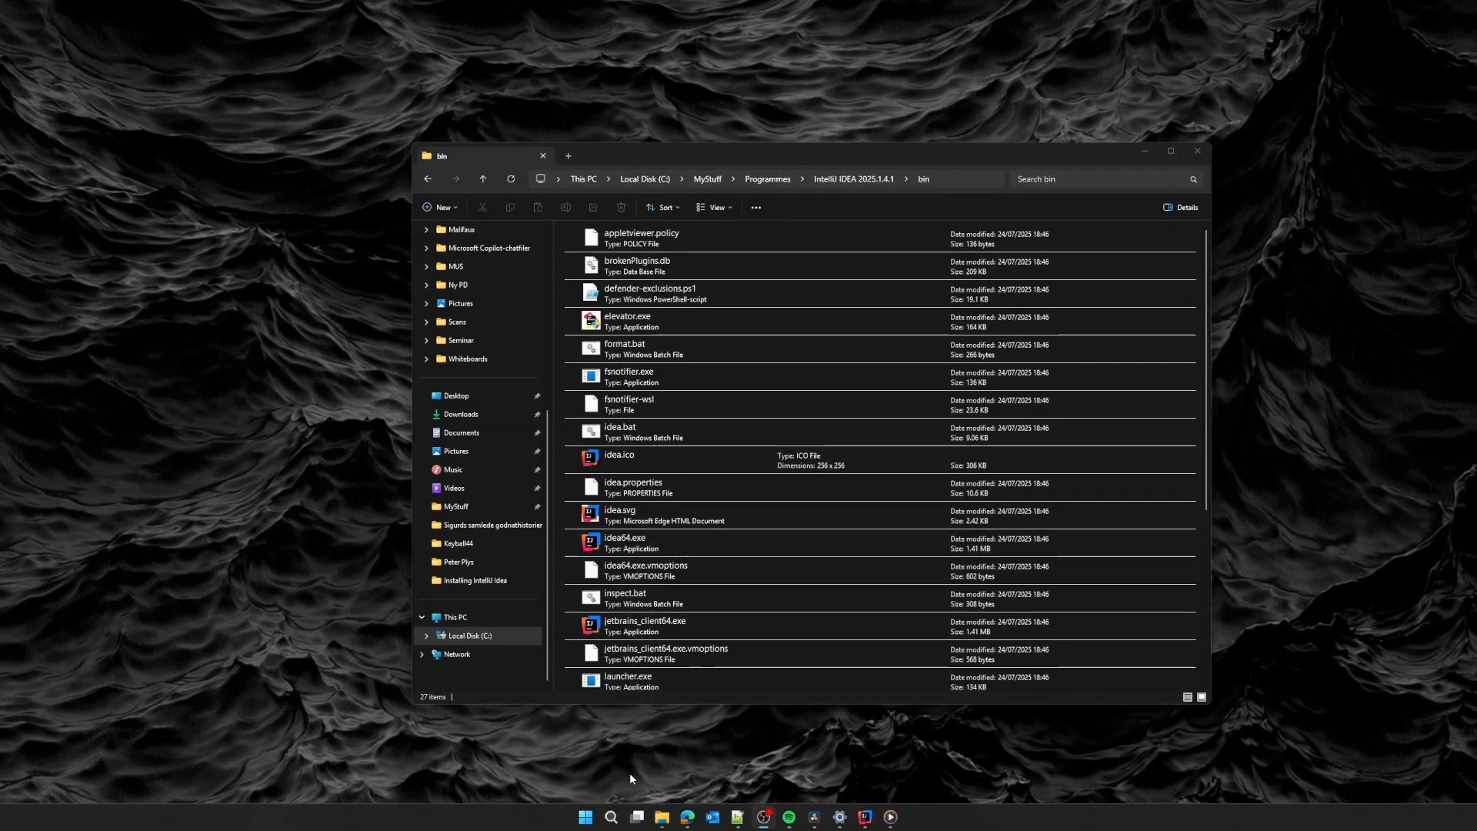
Search the Start menu for intellij, then dismiss the results.
click(585, 818)
text(intellij)
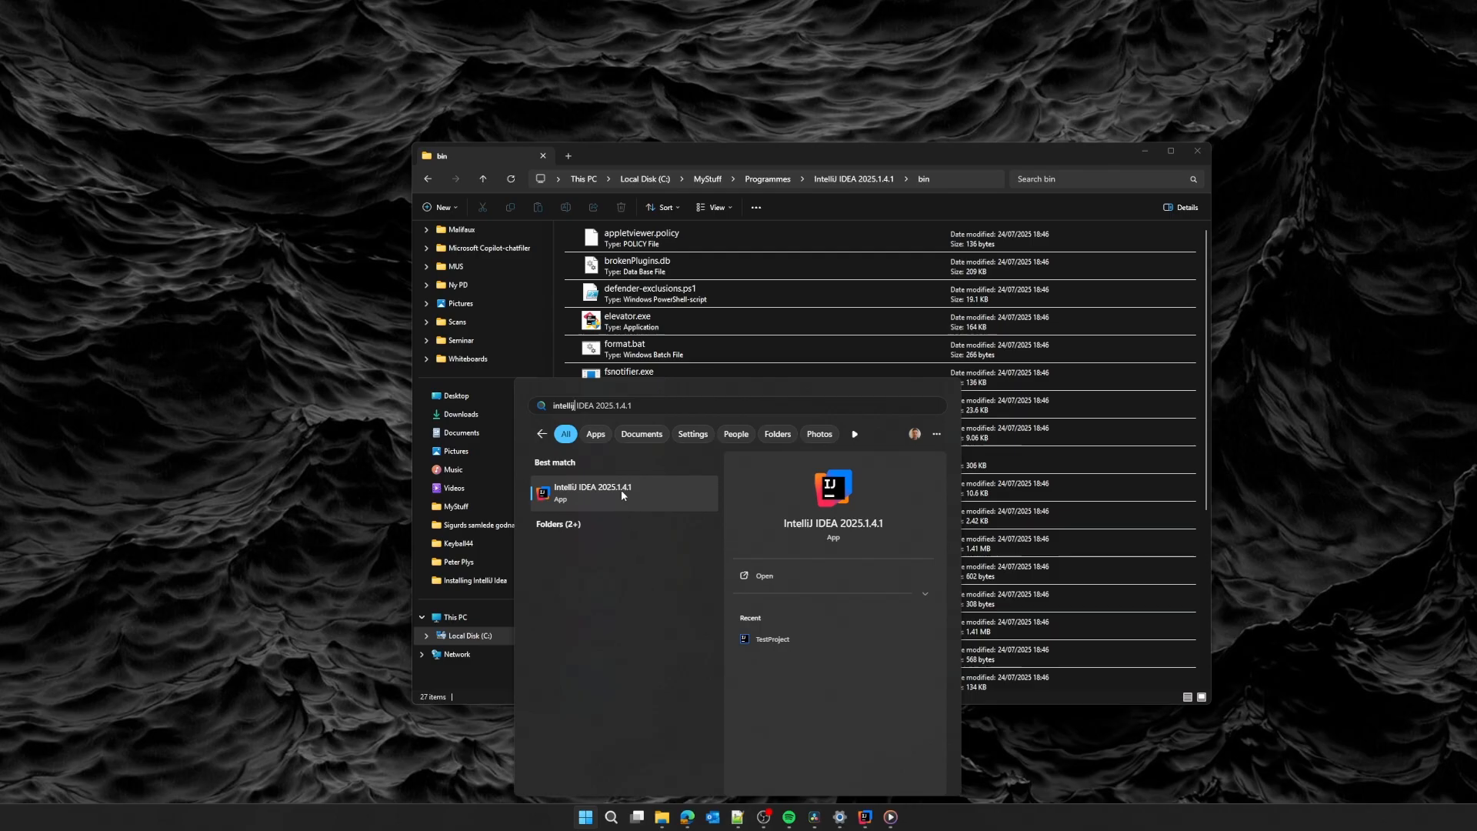
click(585, 818)
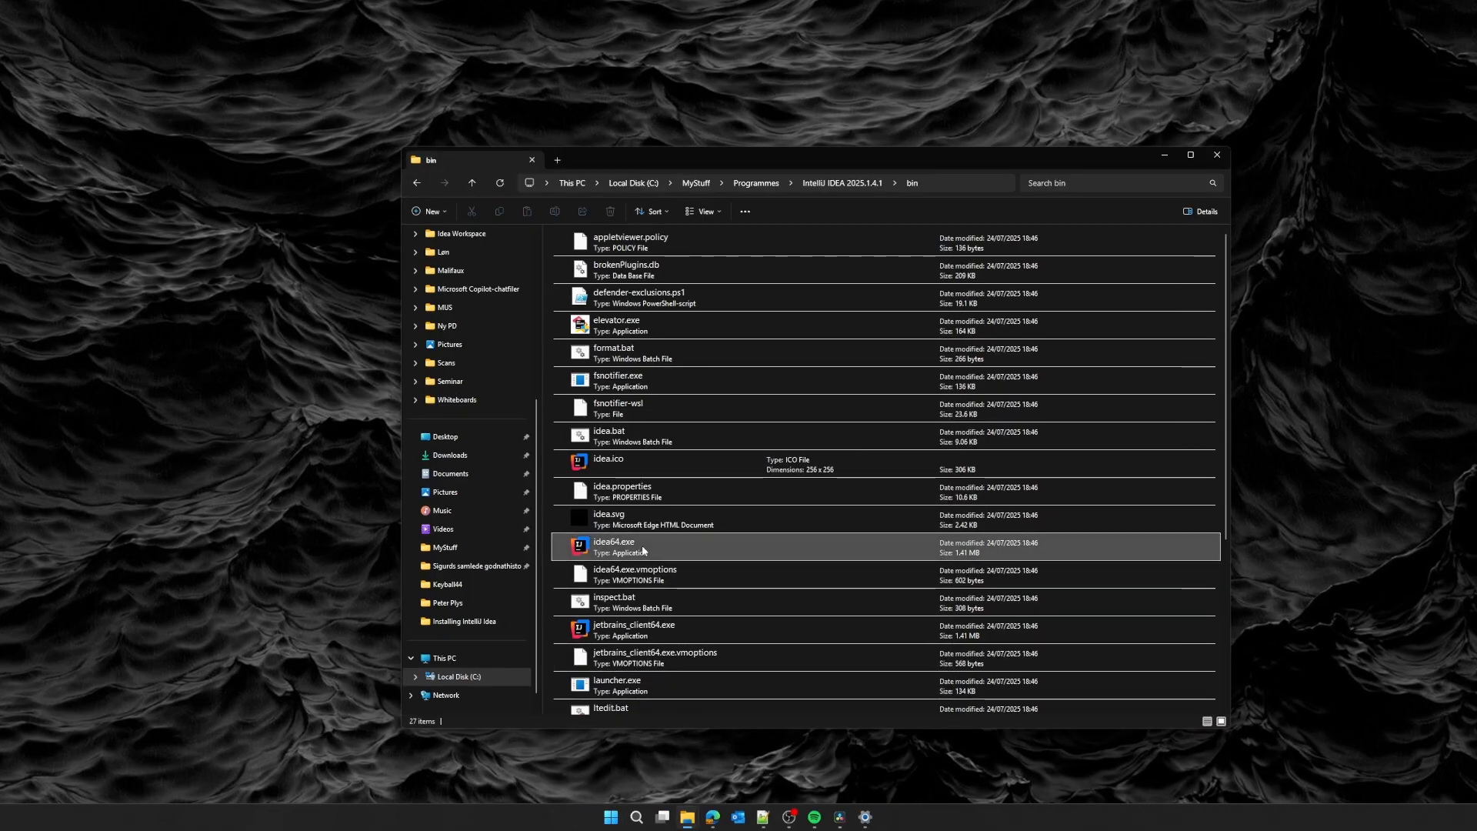
Launch IntelliJ IDEA again from idea64.exe.
double_click(642, 545)
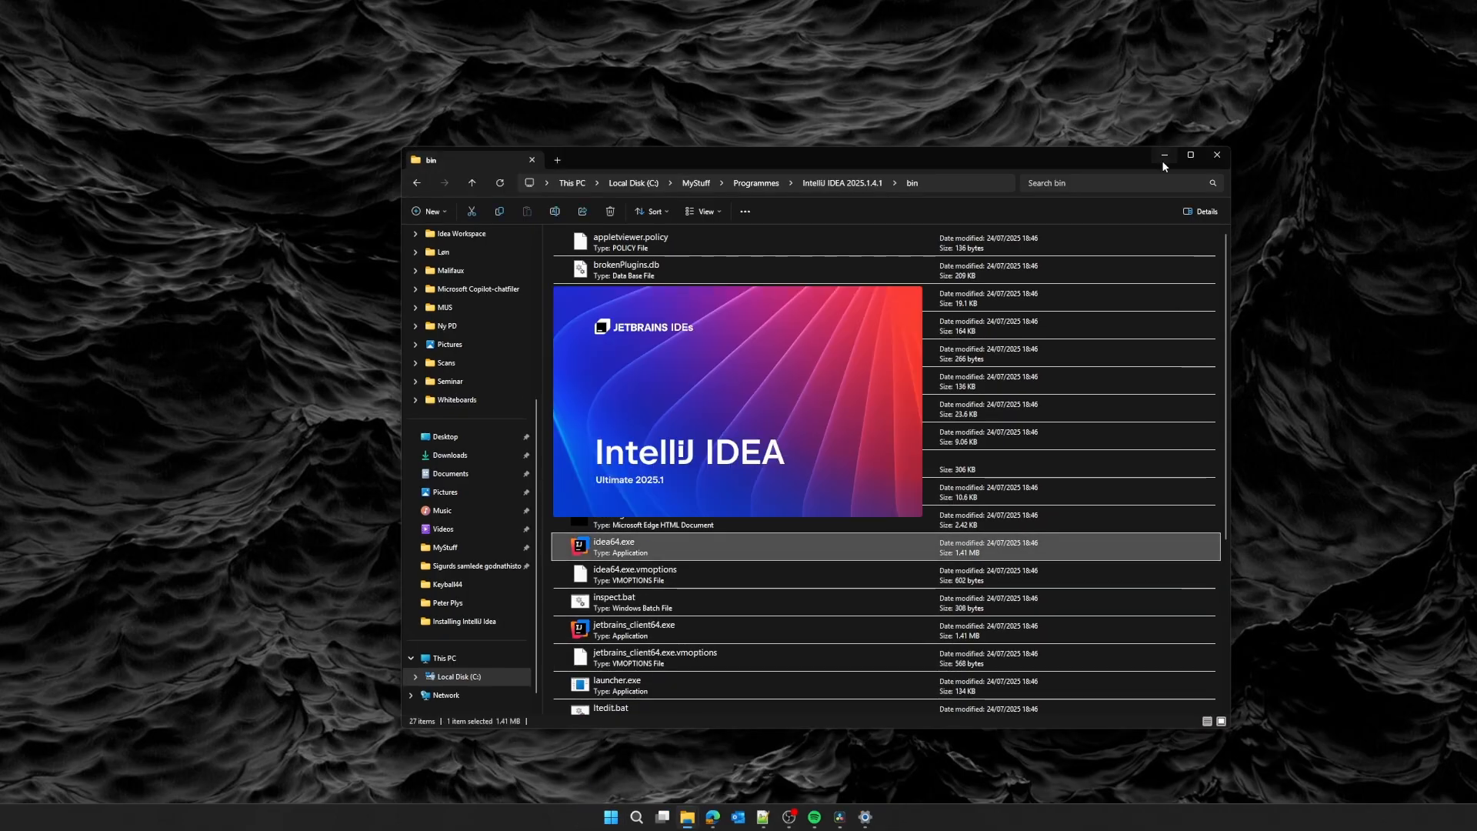
click(1164, 154)
click(676, 238)
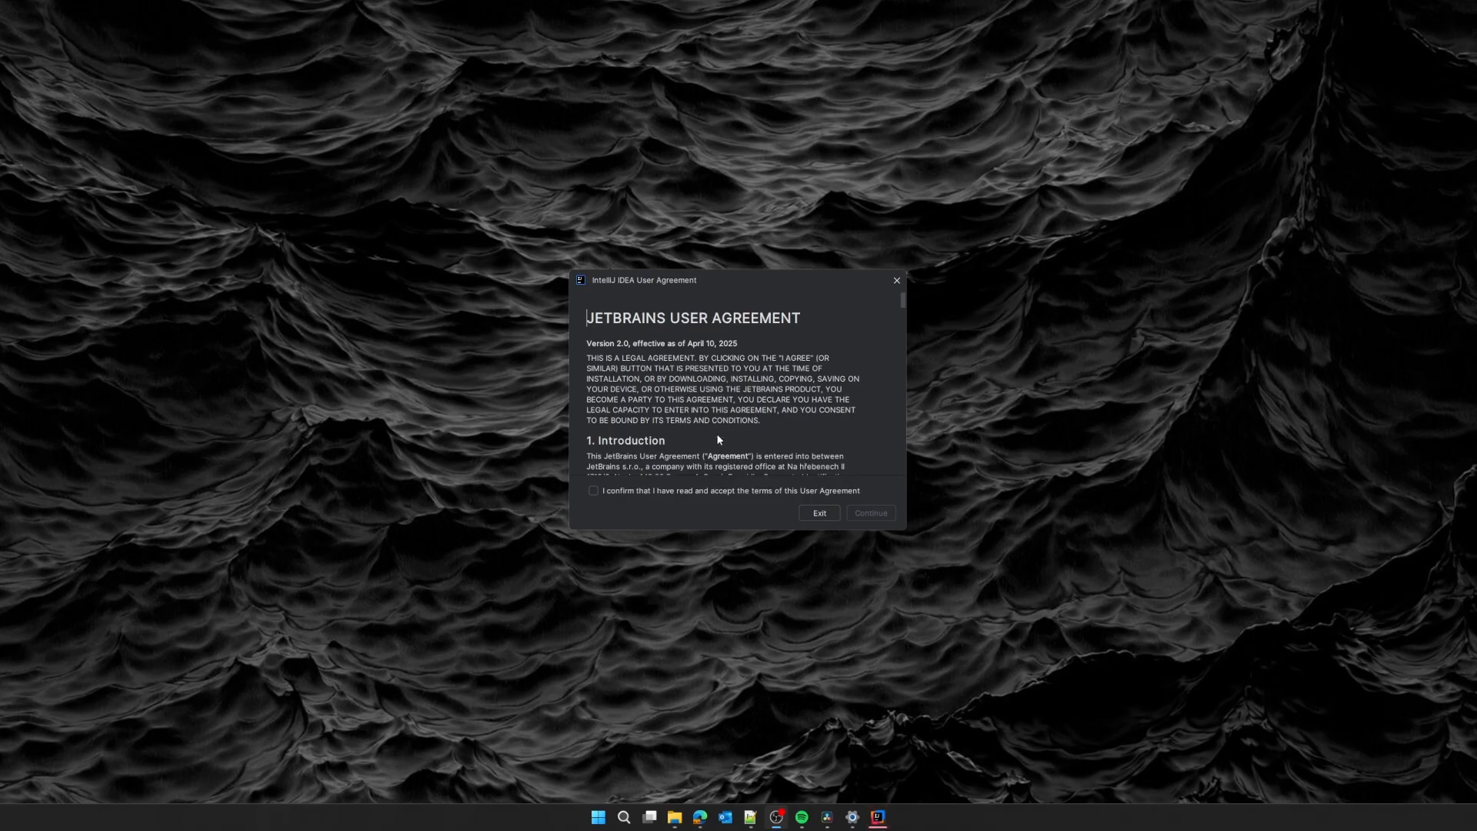
Accept the user agreement, allow anonymous usage statistics, and go to licence activation.
click(658, 491)
click(871, 513)
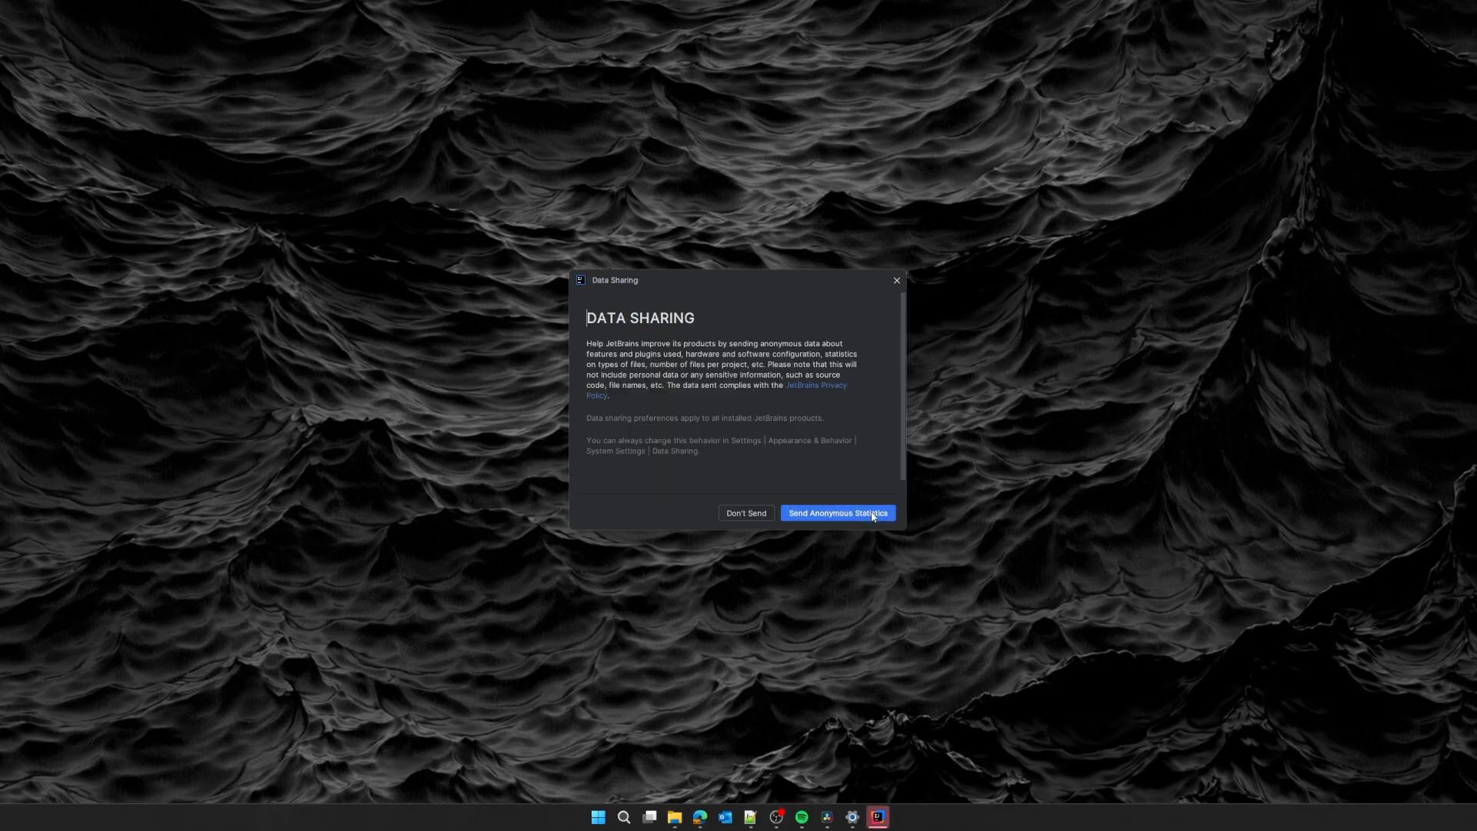
click(745, 513)
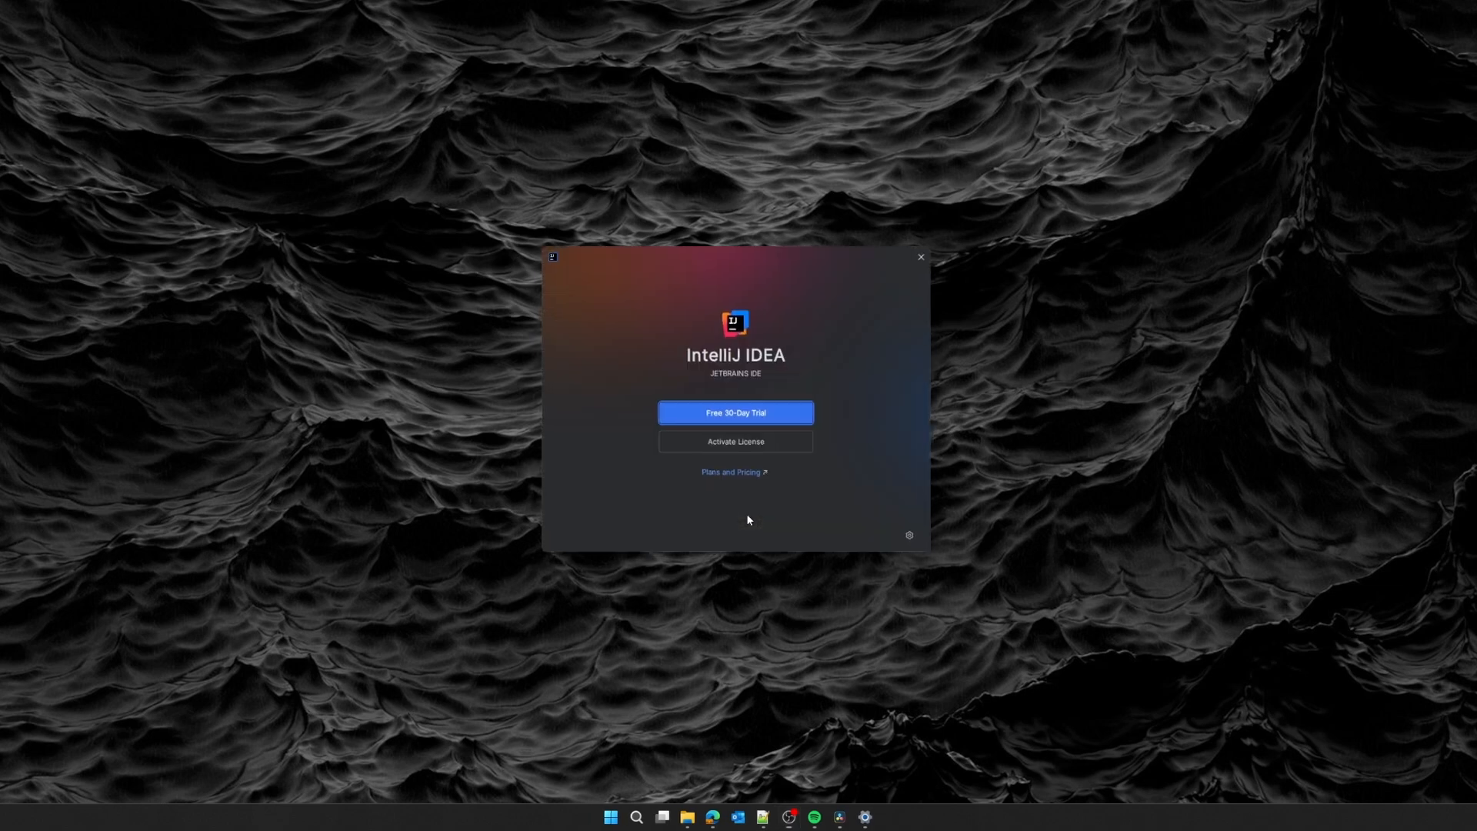
click(746, 446)
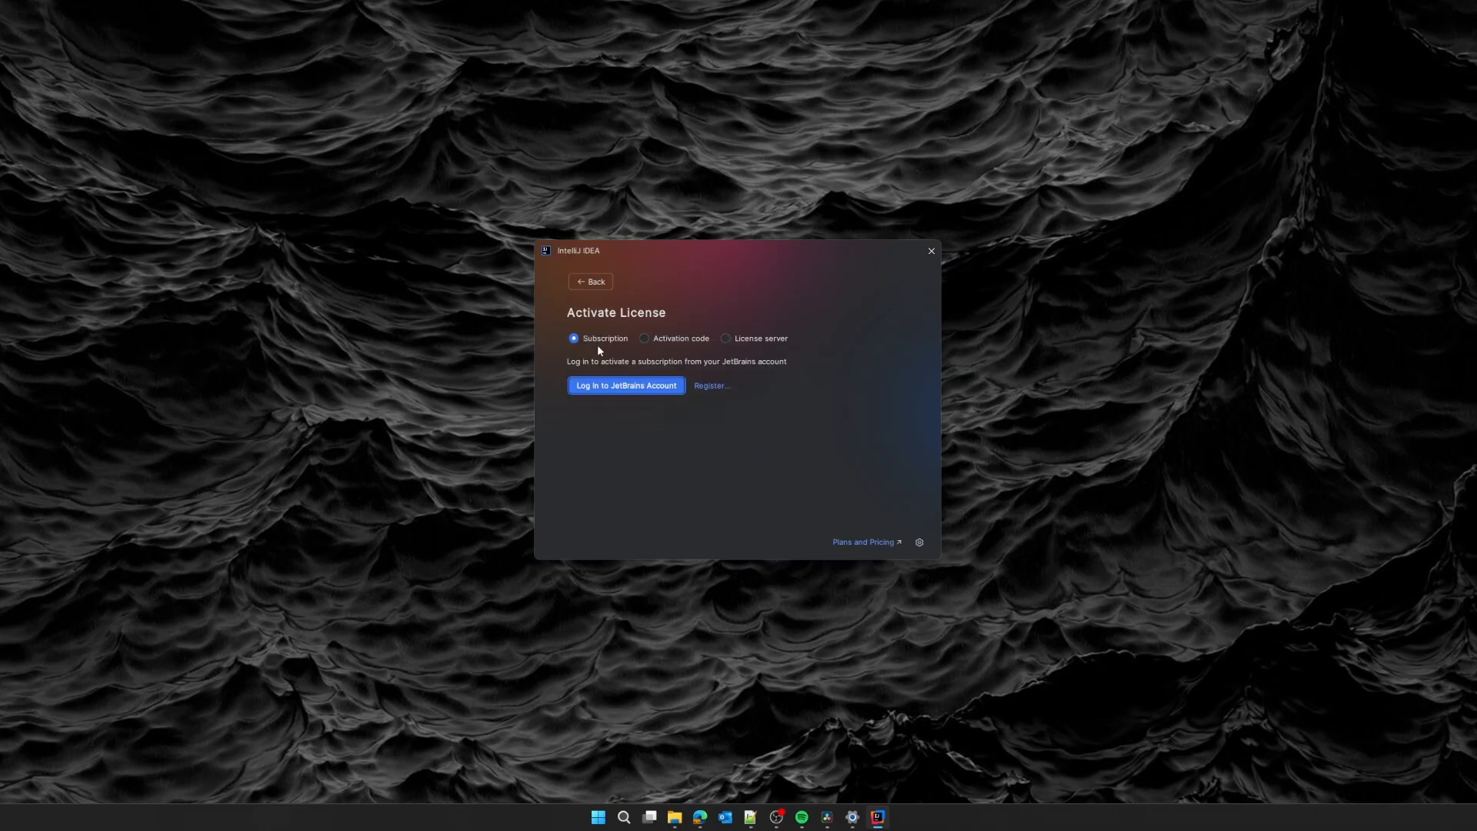
Log in to the JetBrains Account with the account e-mail and password, then minimize the browser.
click(642, 387)
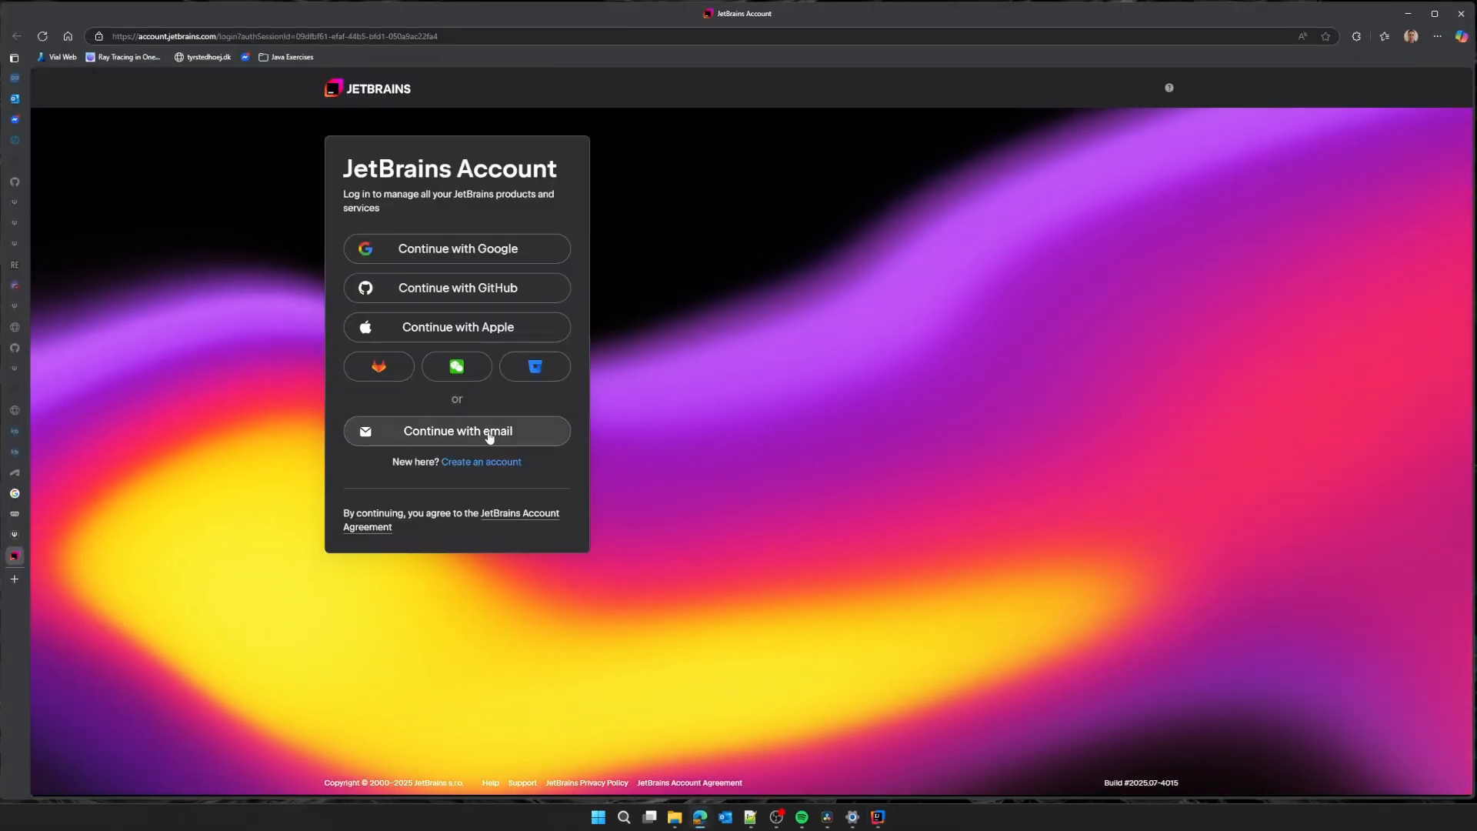
click(496, 431)
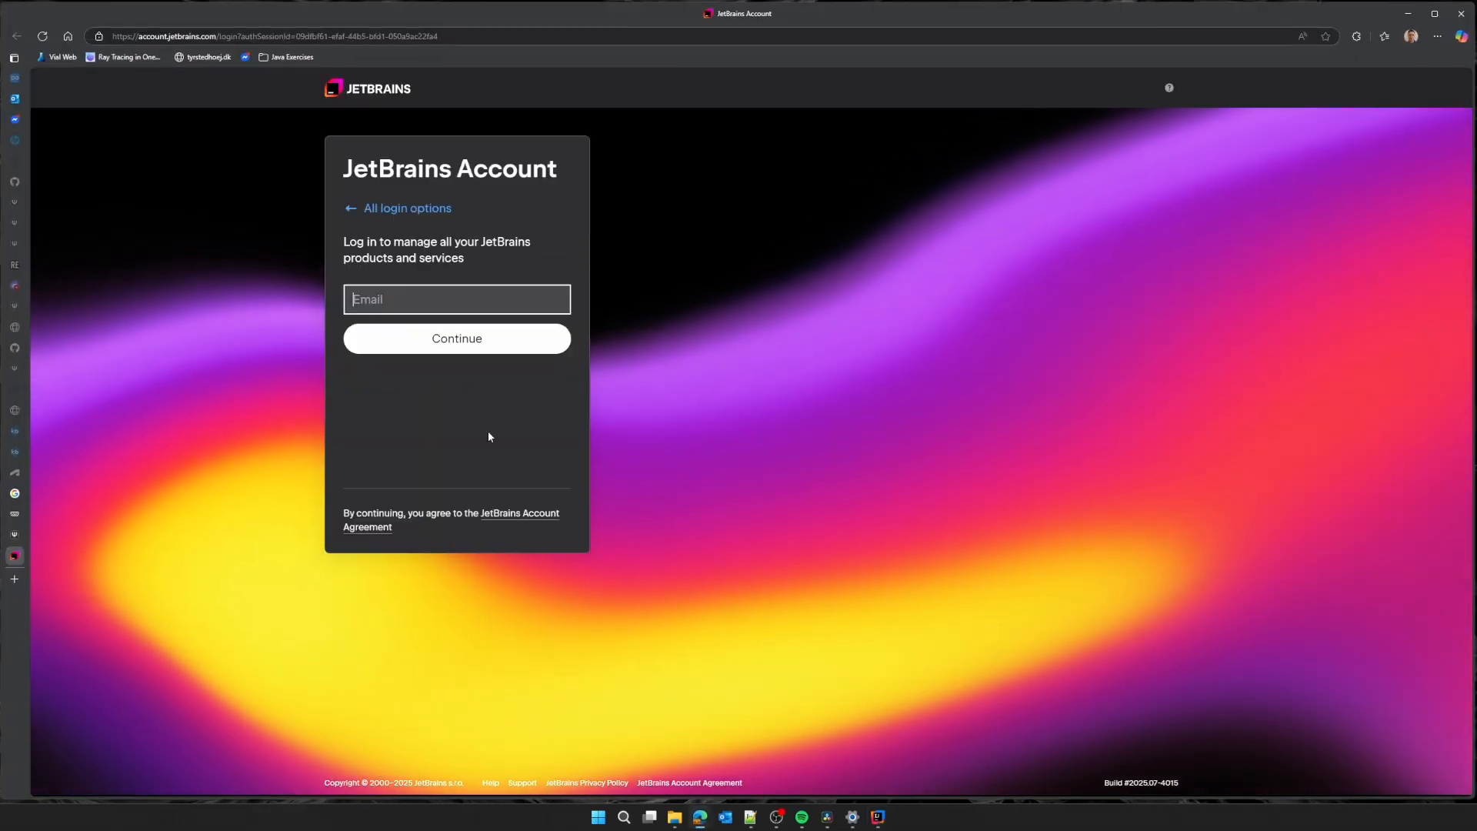
click(423, 343)
click(473, 339)
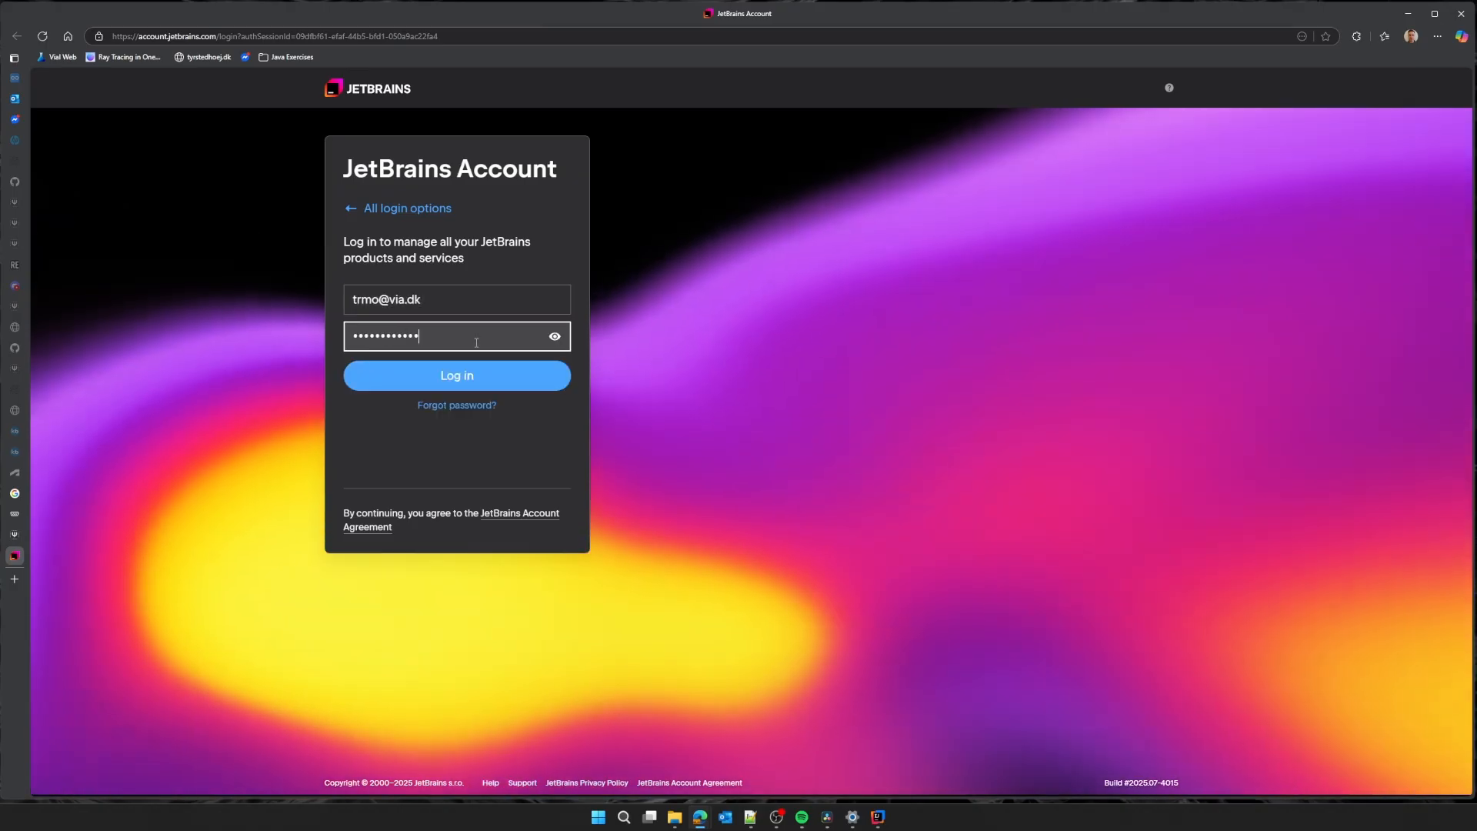
click(484, 375)
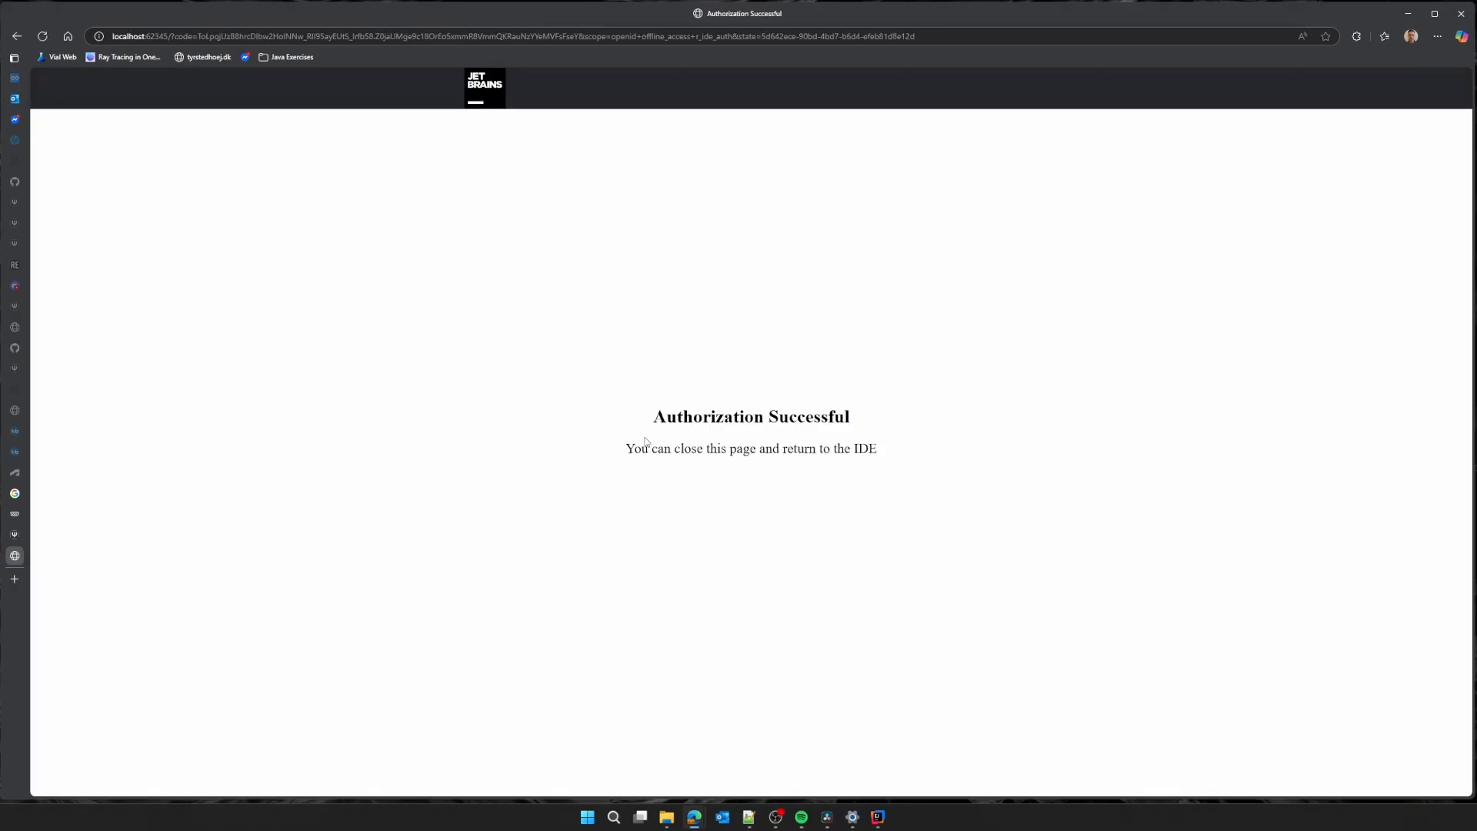
click(1407, 13)
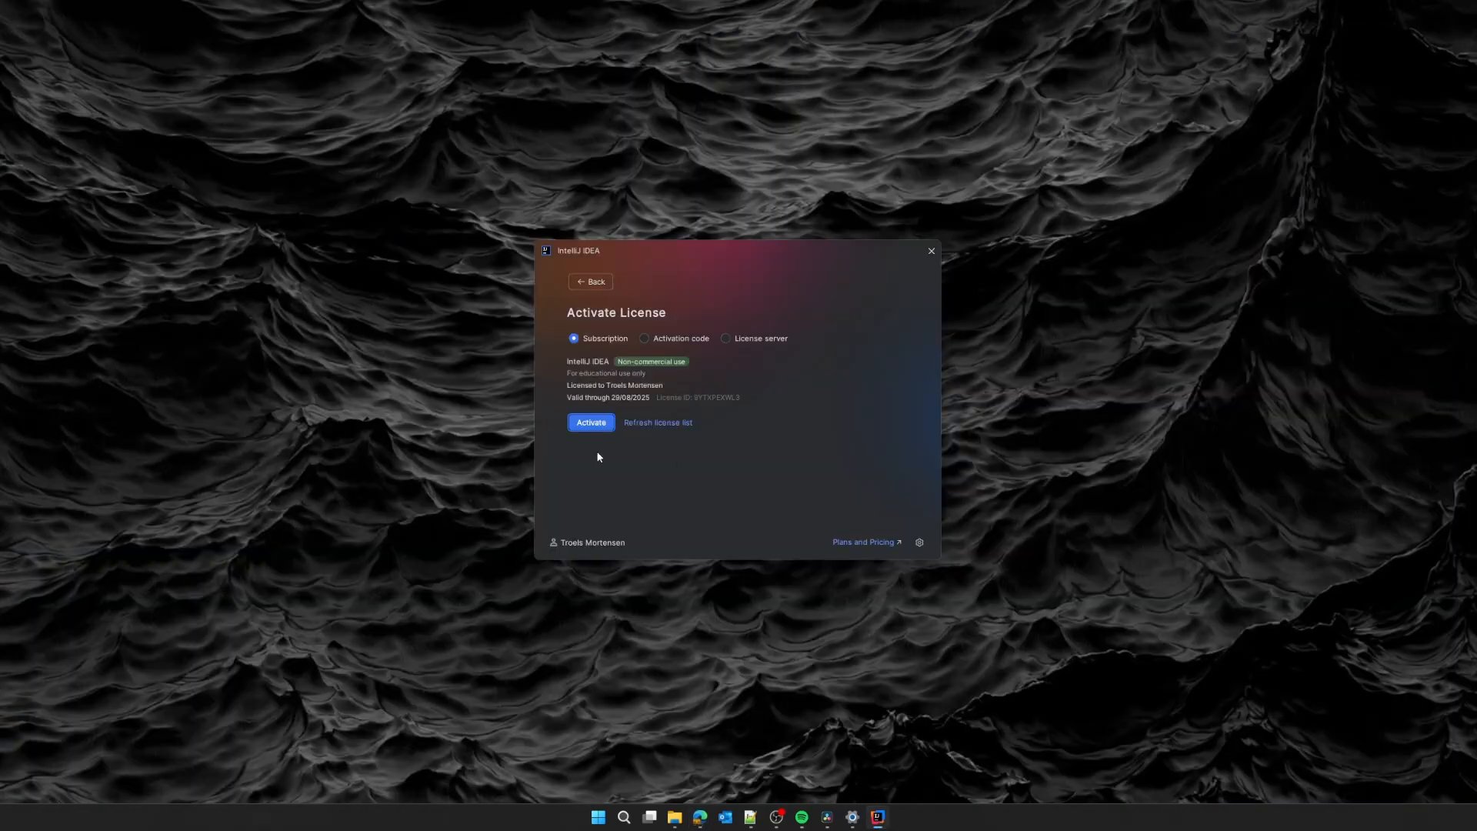
Go back and reopen Activate License to activate the non-commercial subscription.
click(597, 287)
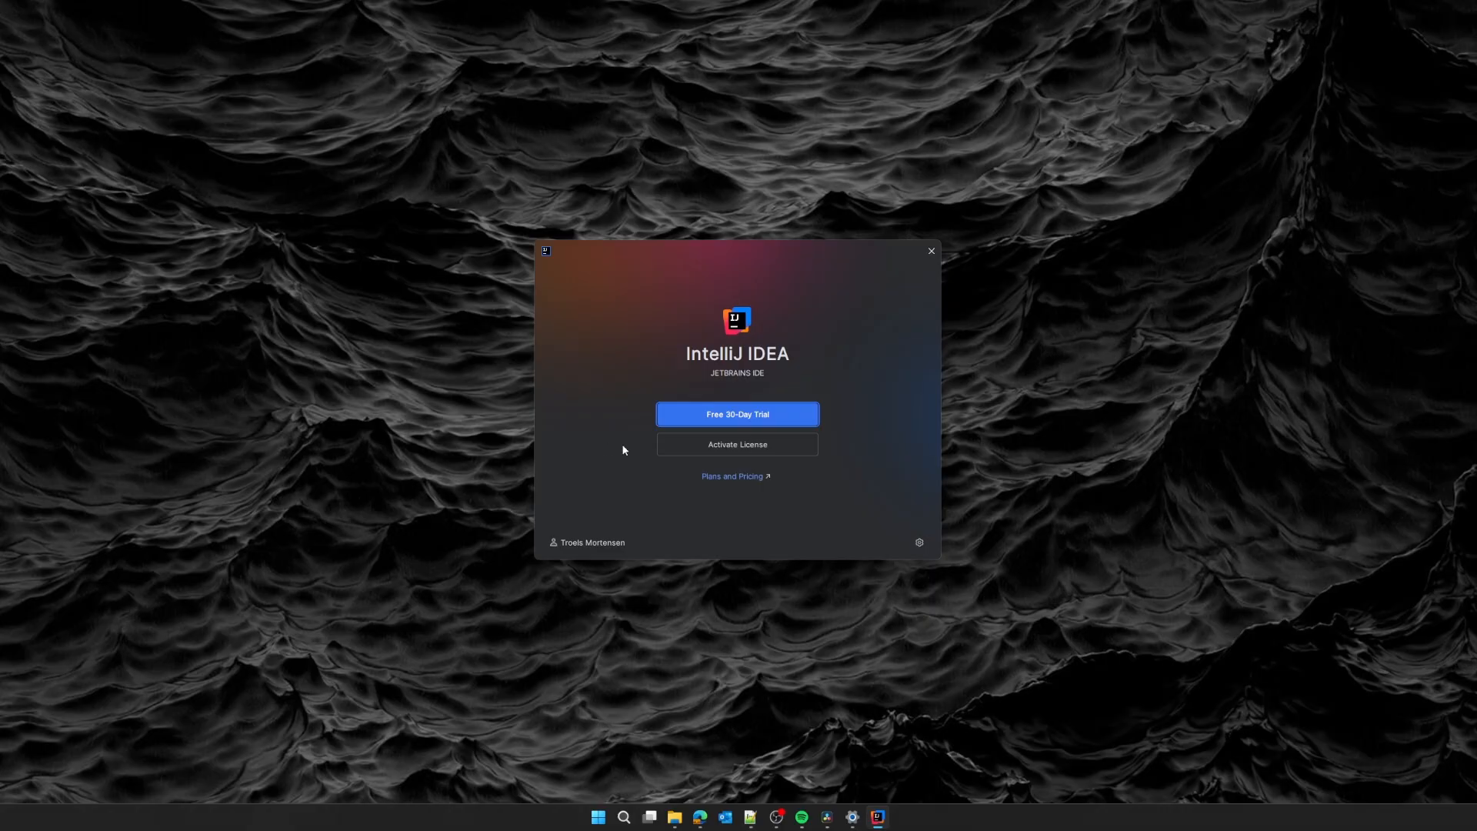
click(701, 450)
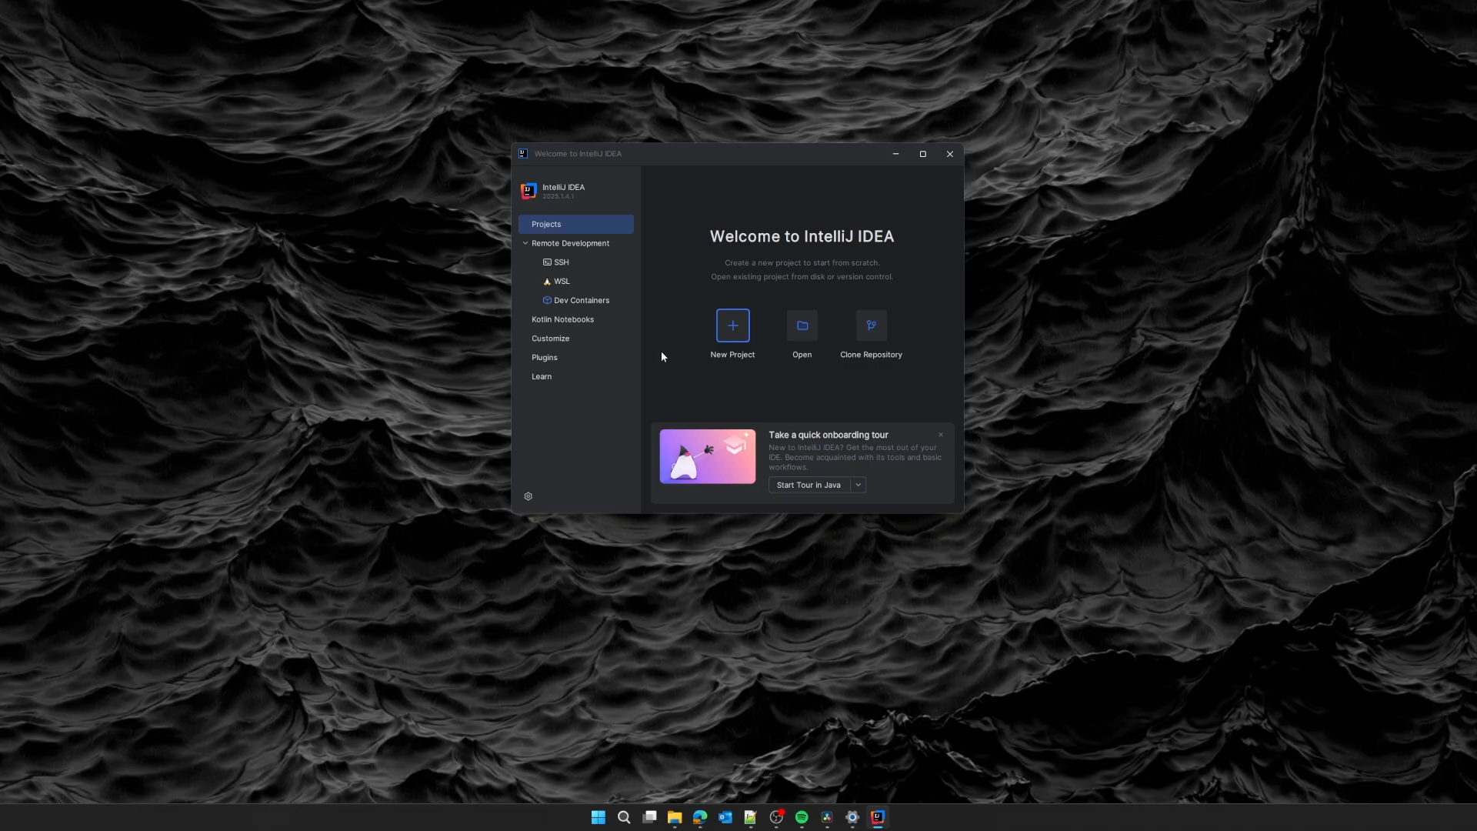
Set up a new Java project TestProject in C:\MyStuff\Idea Projects with JDK 17.0.15.
click(733, 326)
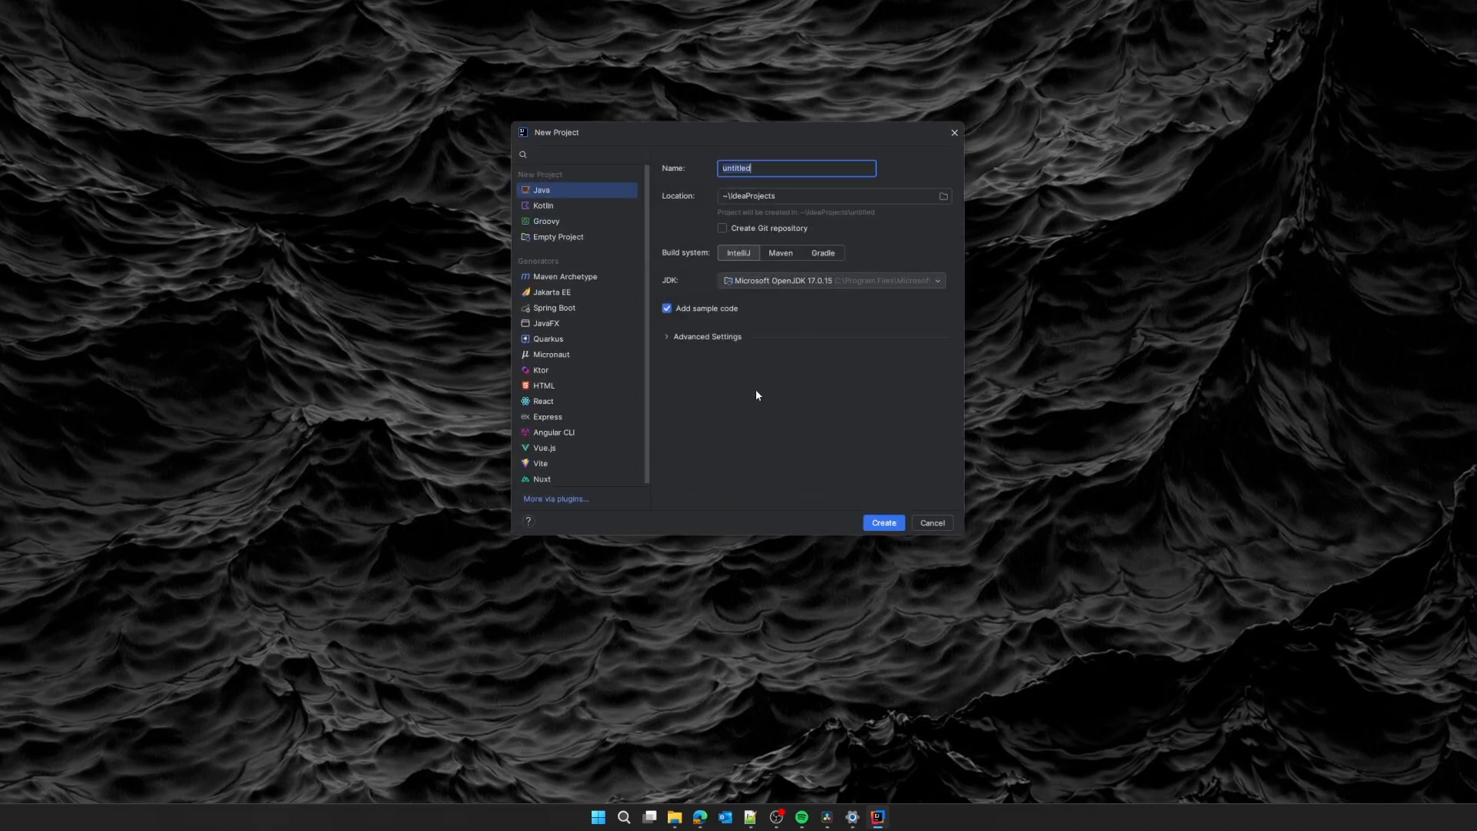
click(557, 193)
double_click(759, 172)
text(TestProject)
click(942, 198)
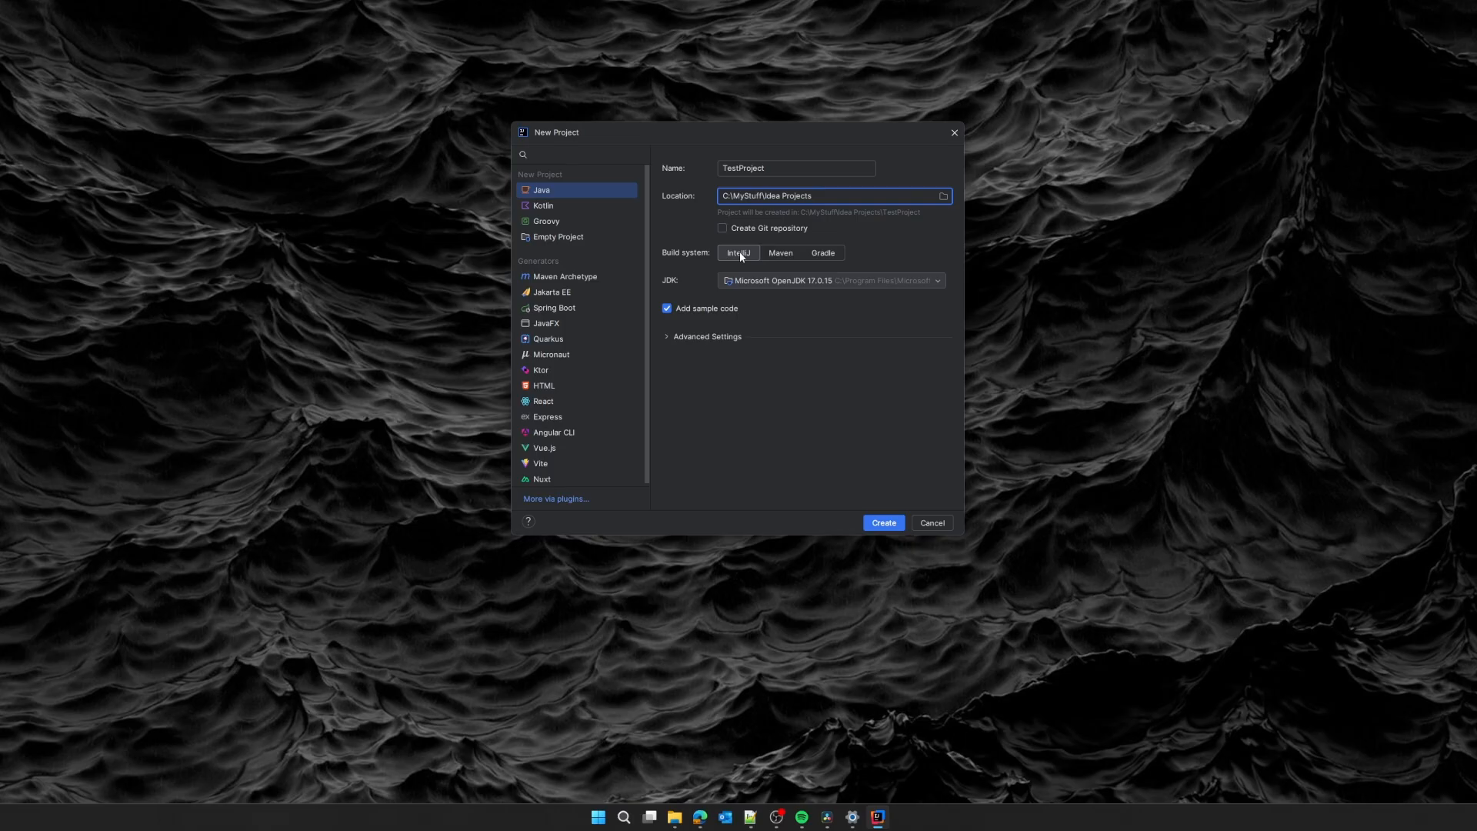
click(806, 283)
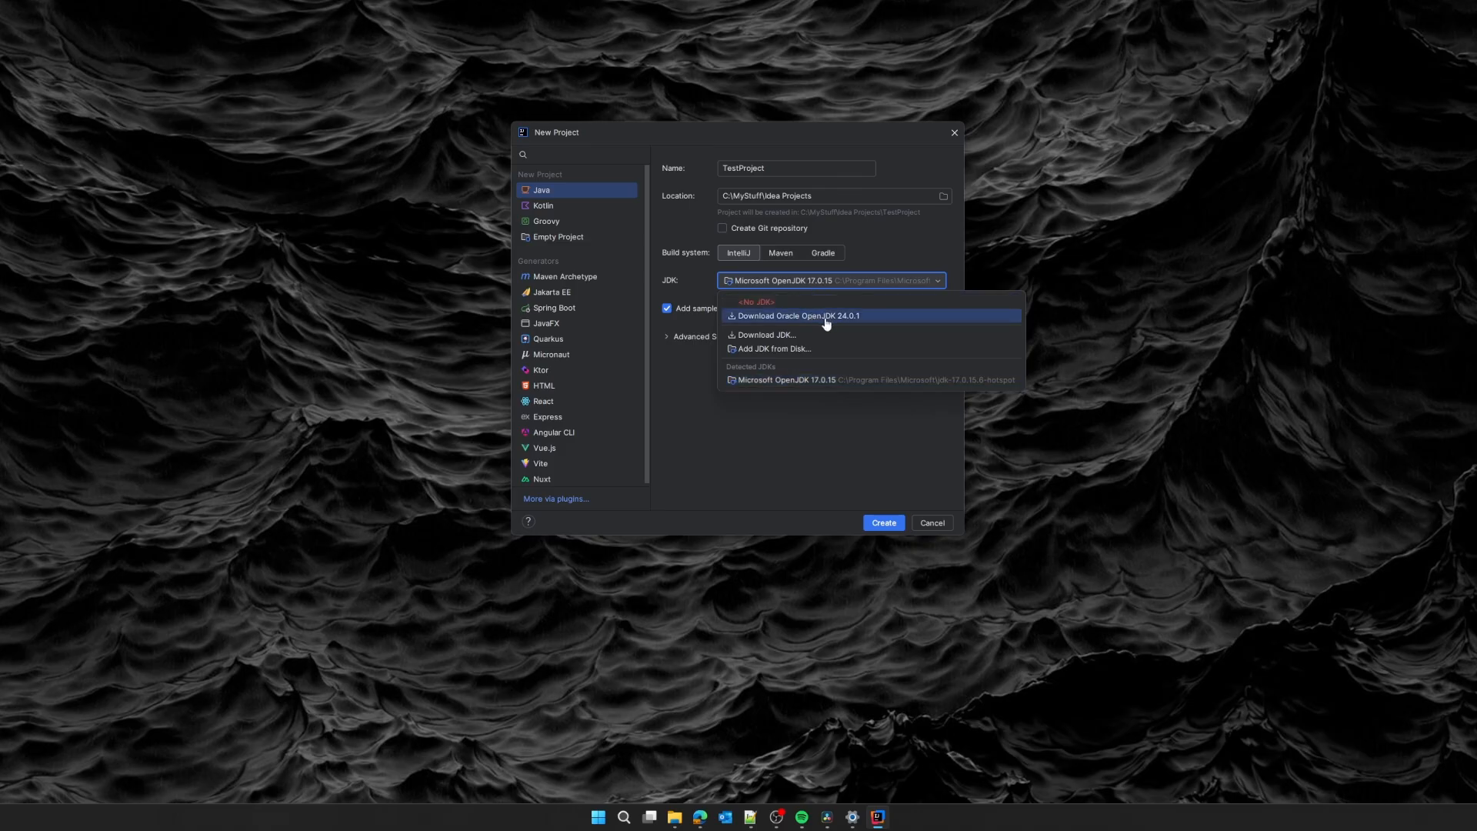
Set the project JDK to download BellSoft Liberica JDK (Full) version 24.0.1+11.
click(803, 336)
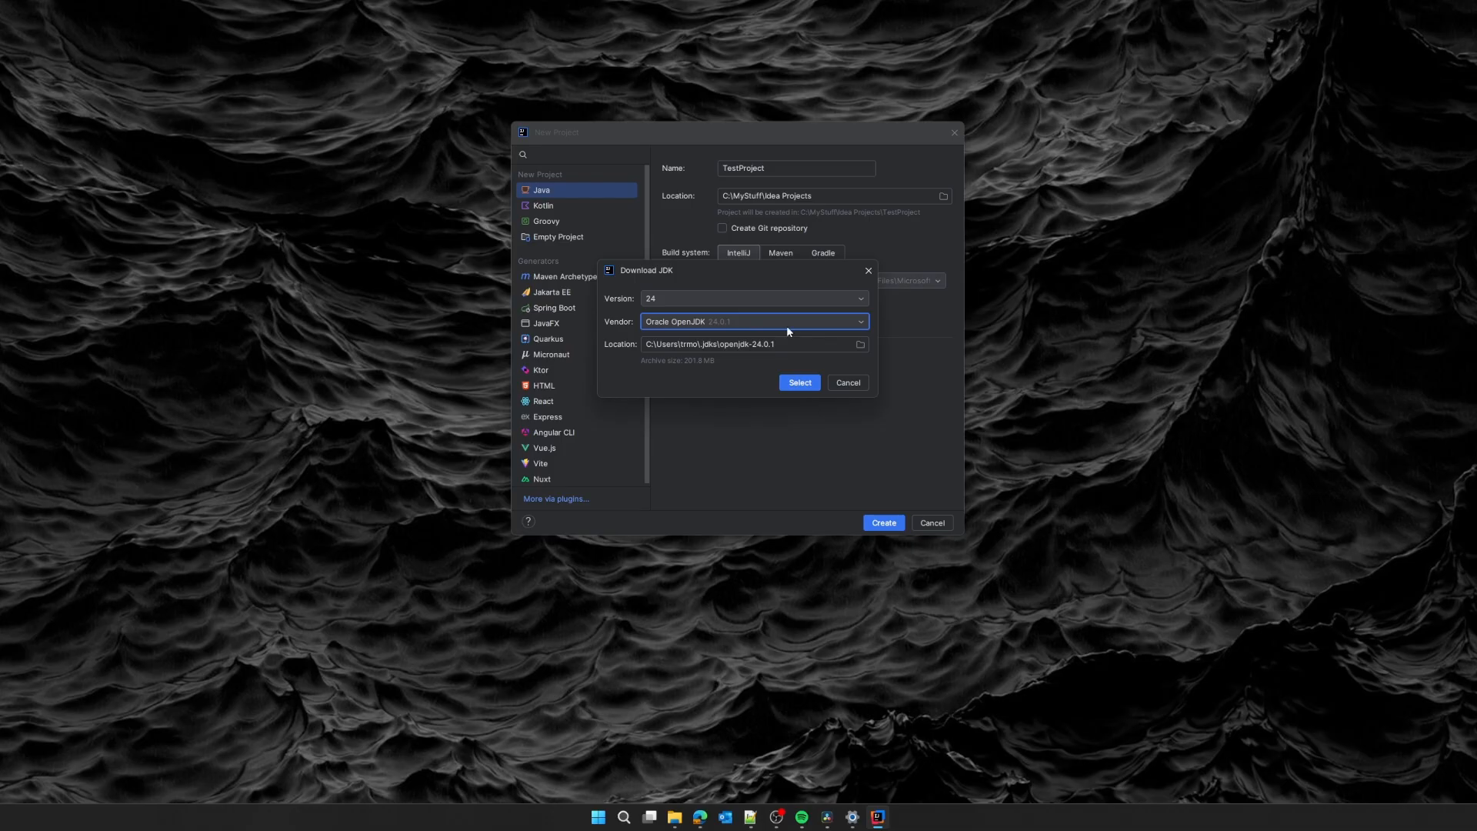
click(746, 299)
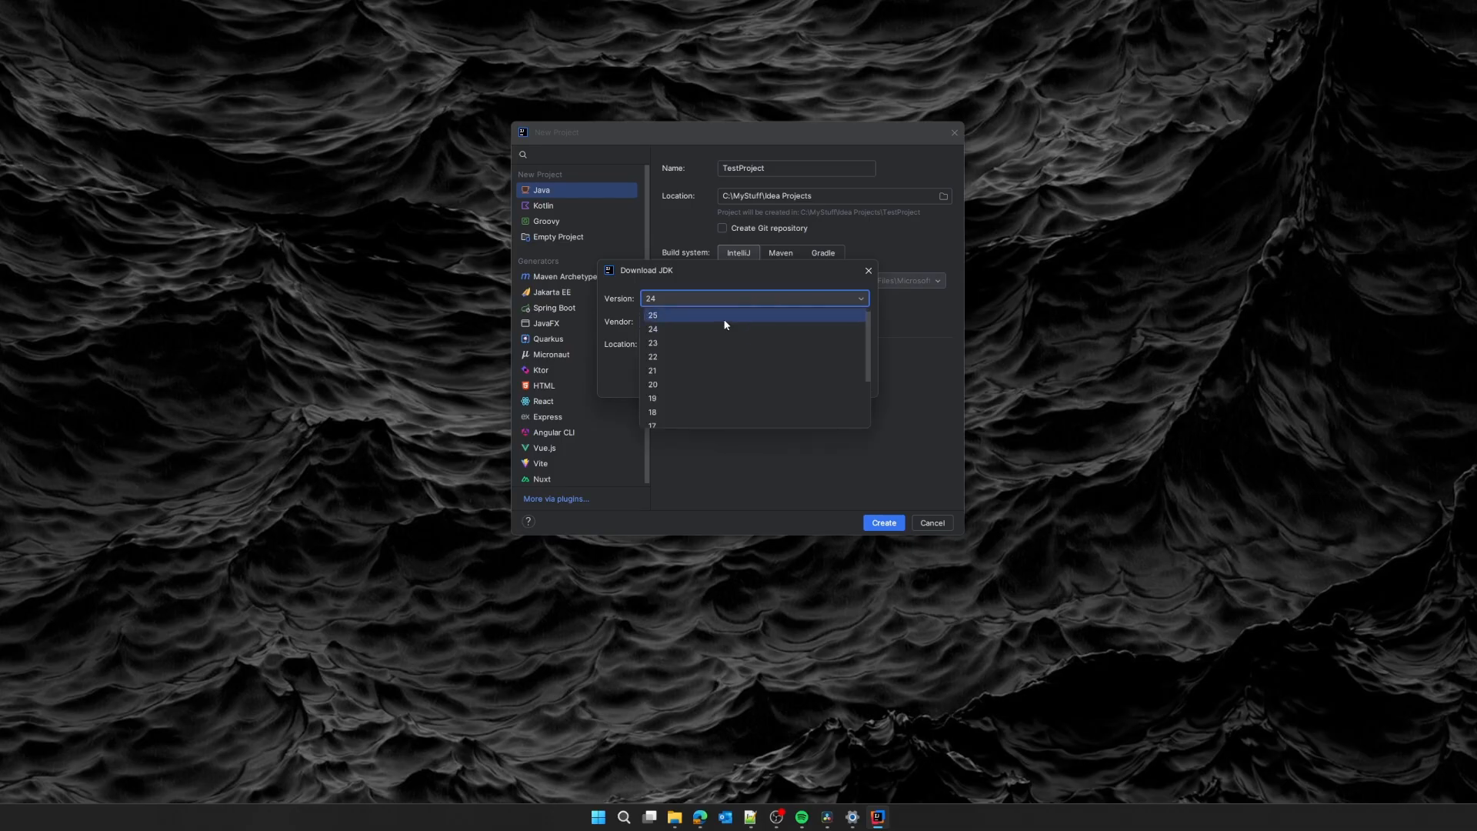
click(725, 324)
click(772, 321)
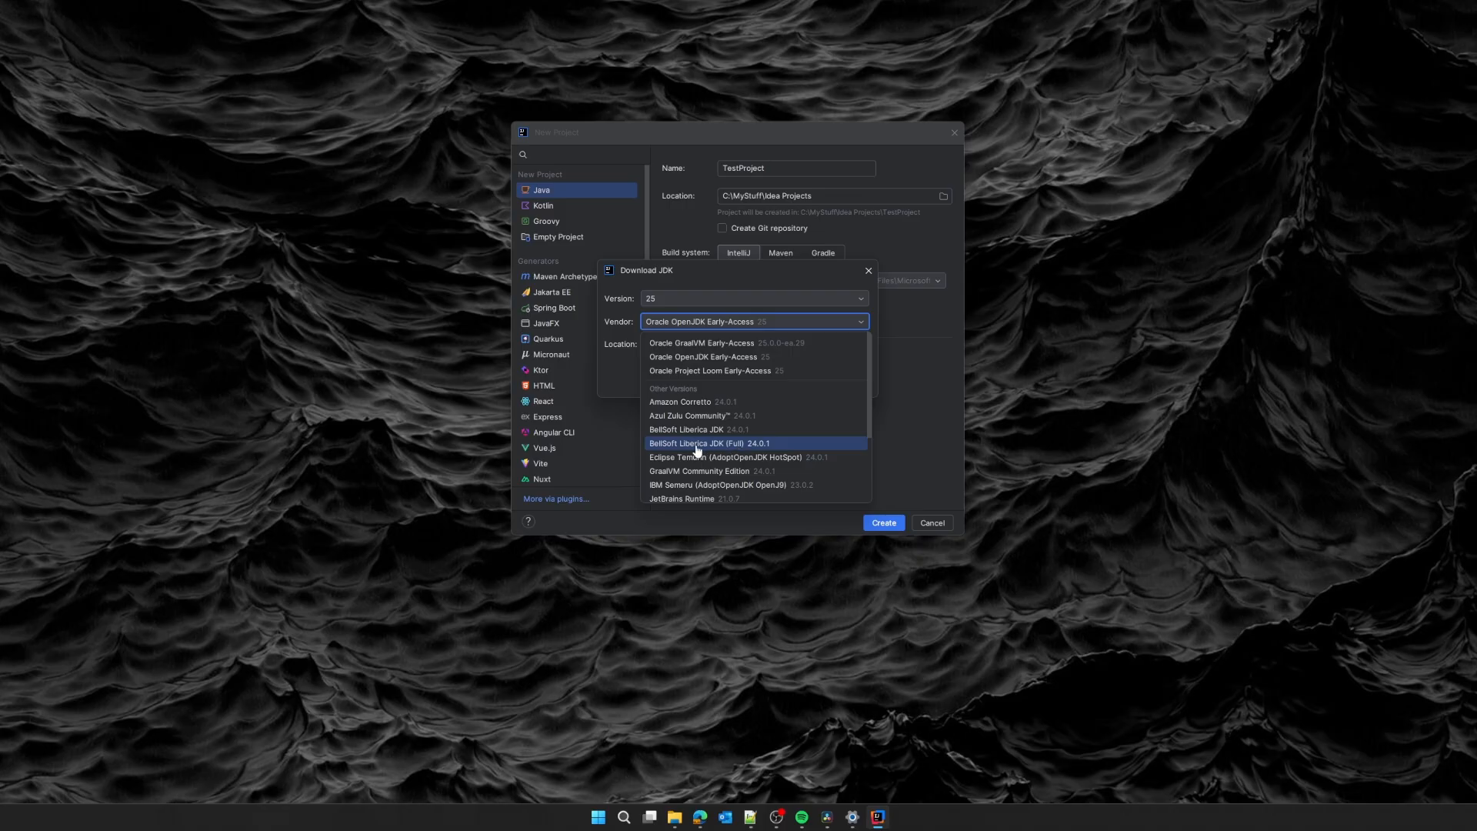
click(756, 443)
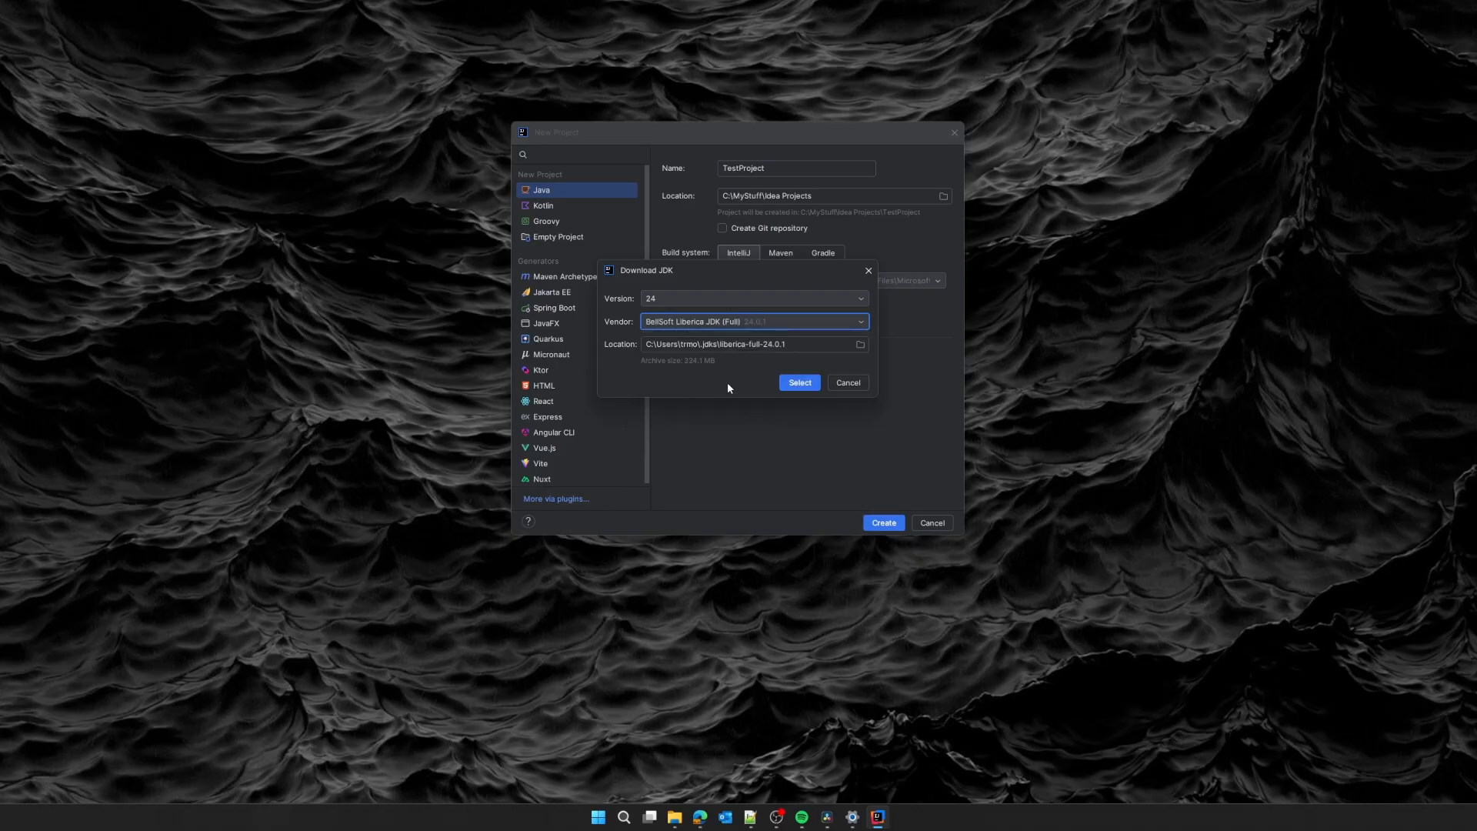
click(800, 383)
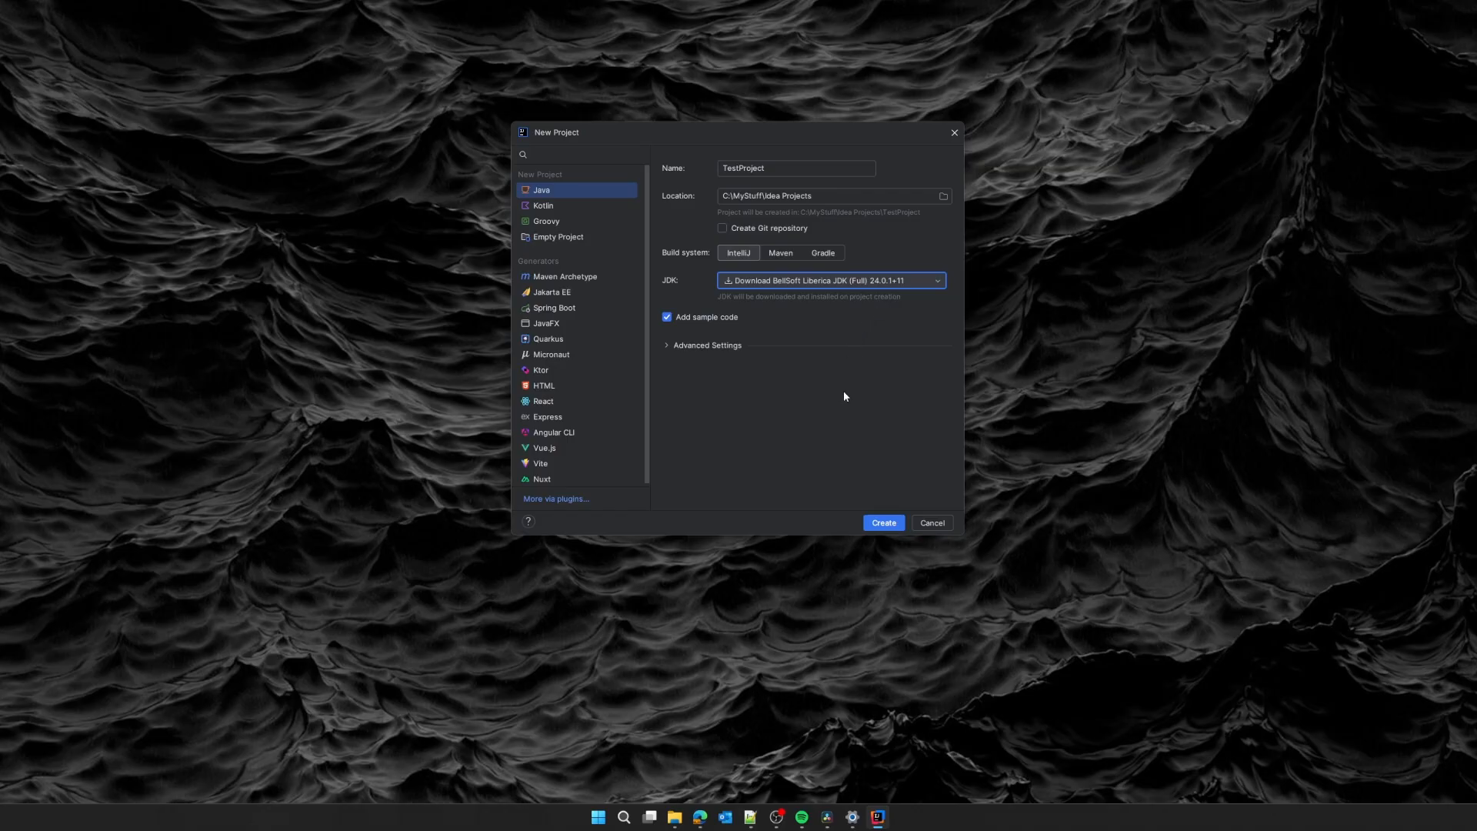
Create TestProject, maximize the IDE, and dismiss the Run Anything popup and Defender warning.
click(898, 528)
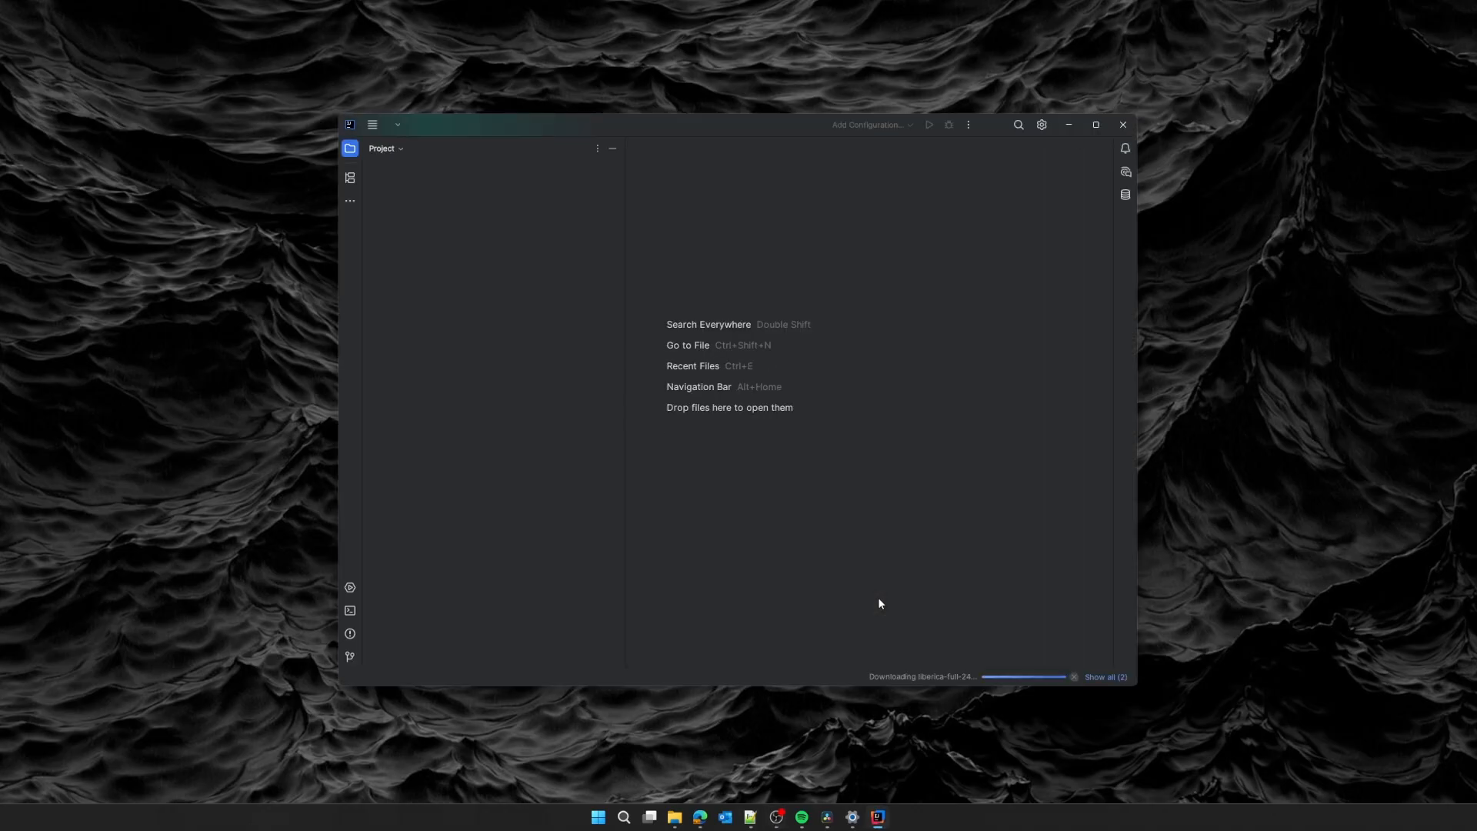
double_click(796, 136)
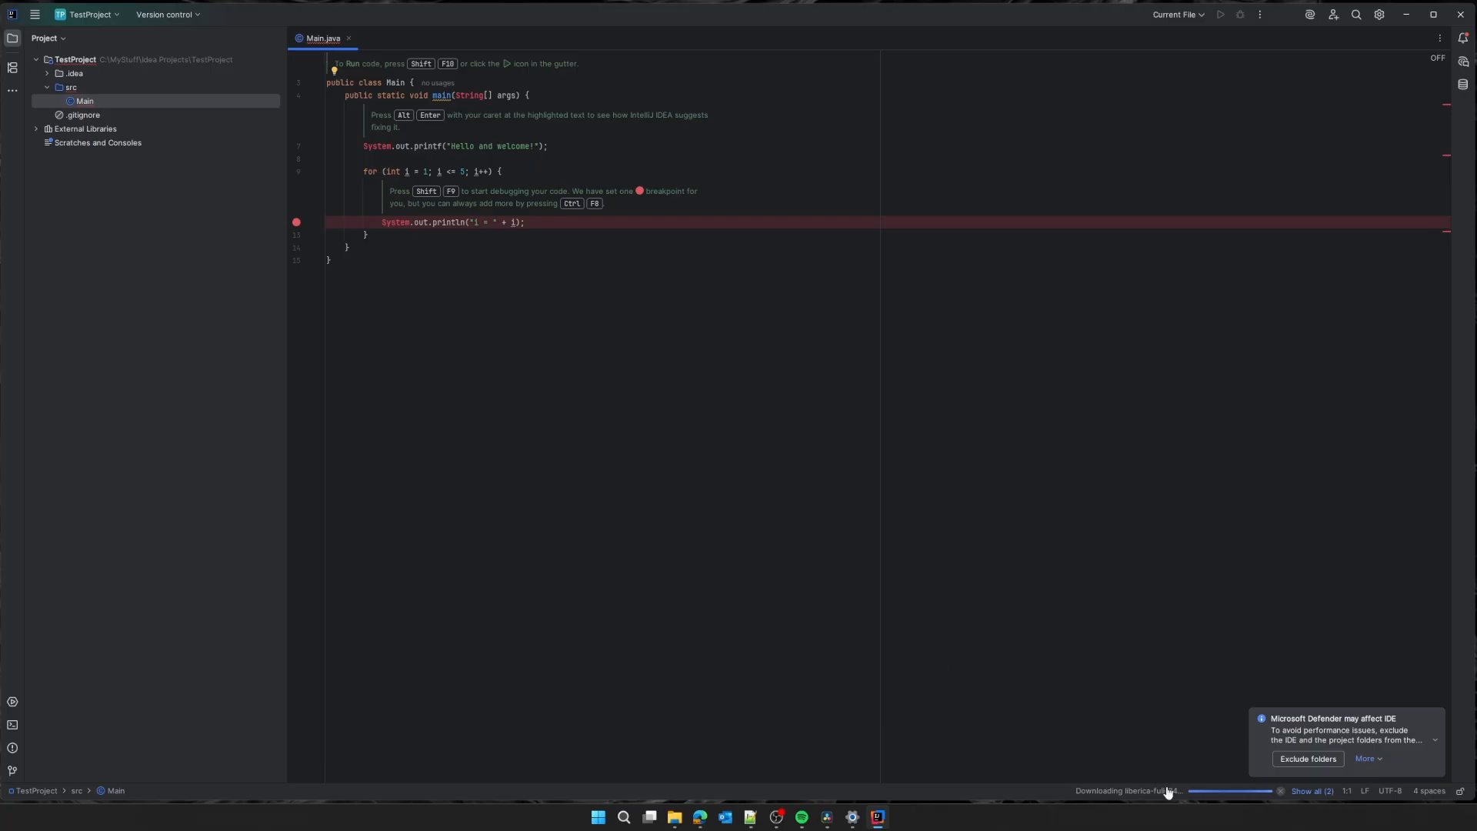
key(ctrl)
key(ctrl)
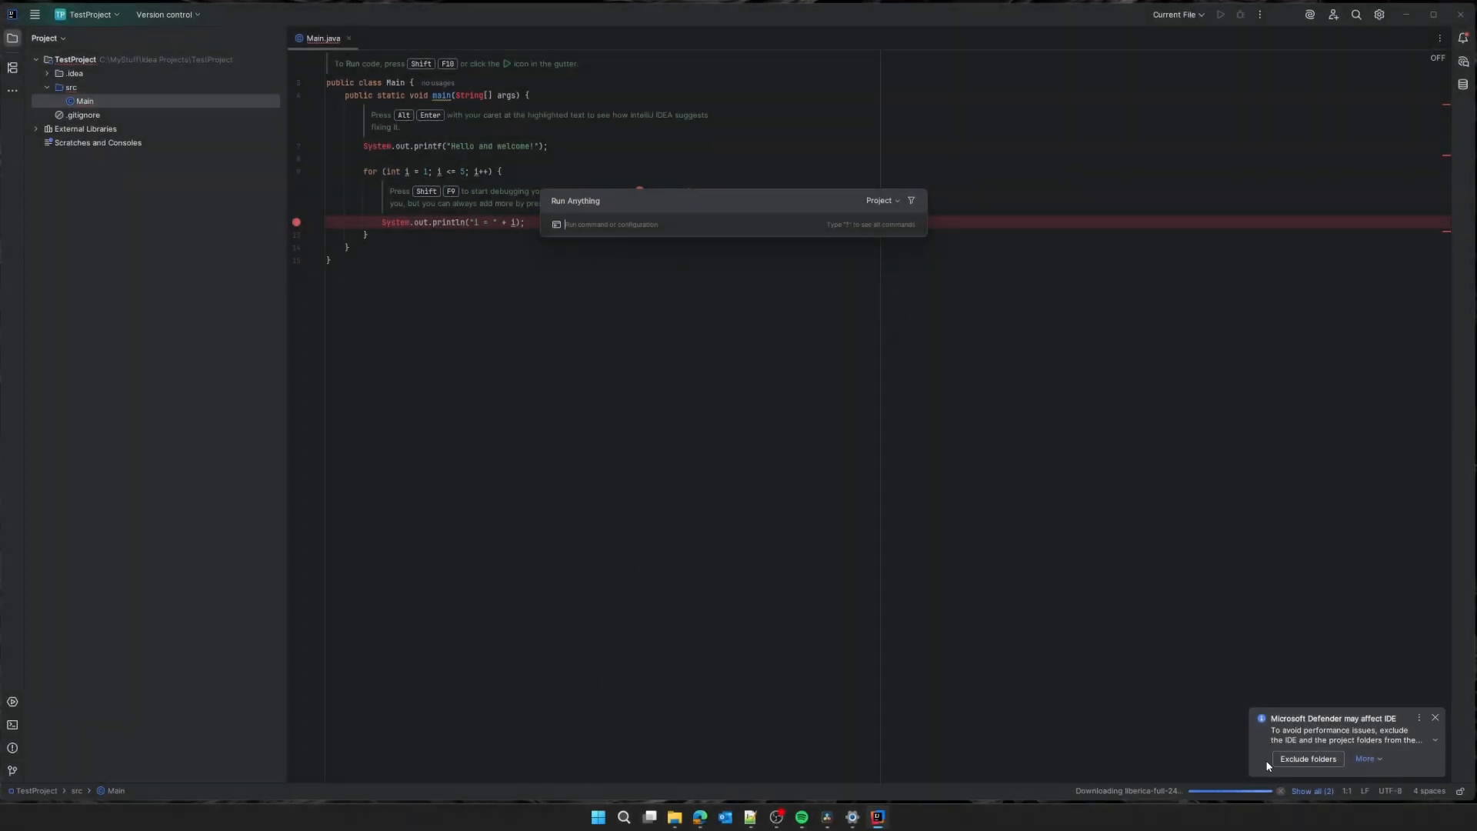
key(Escape)
click(1435, 717)
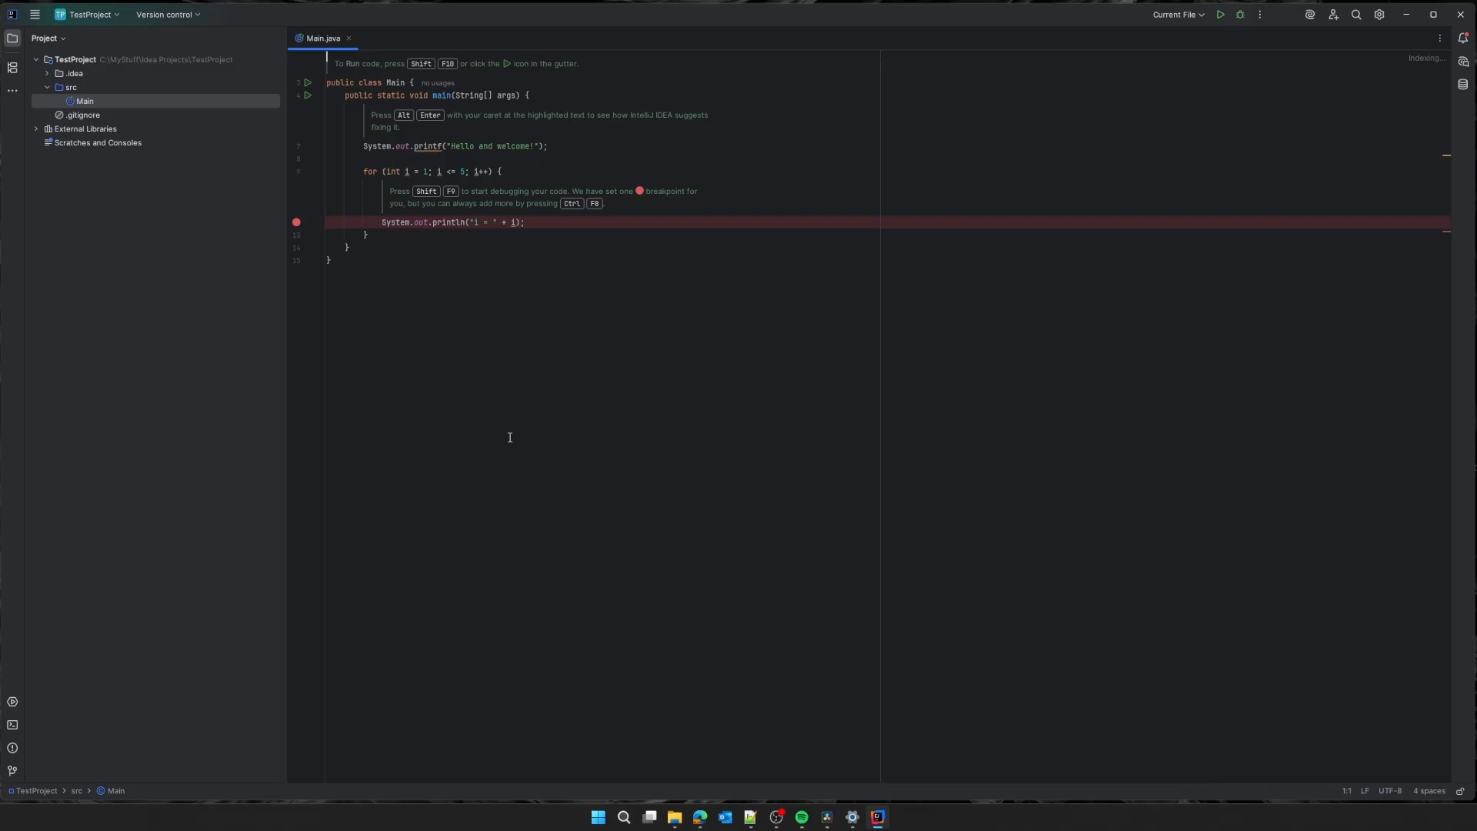
Remove the line 11 breakpoint in Main.java and run Main.main().
click(296, 222)
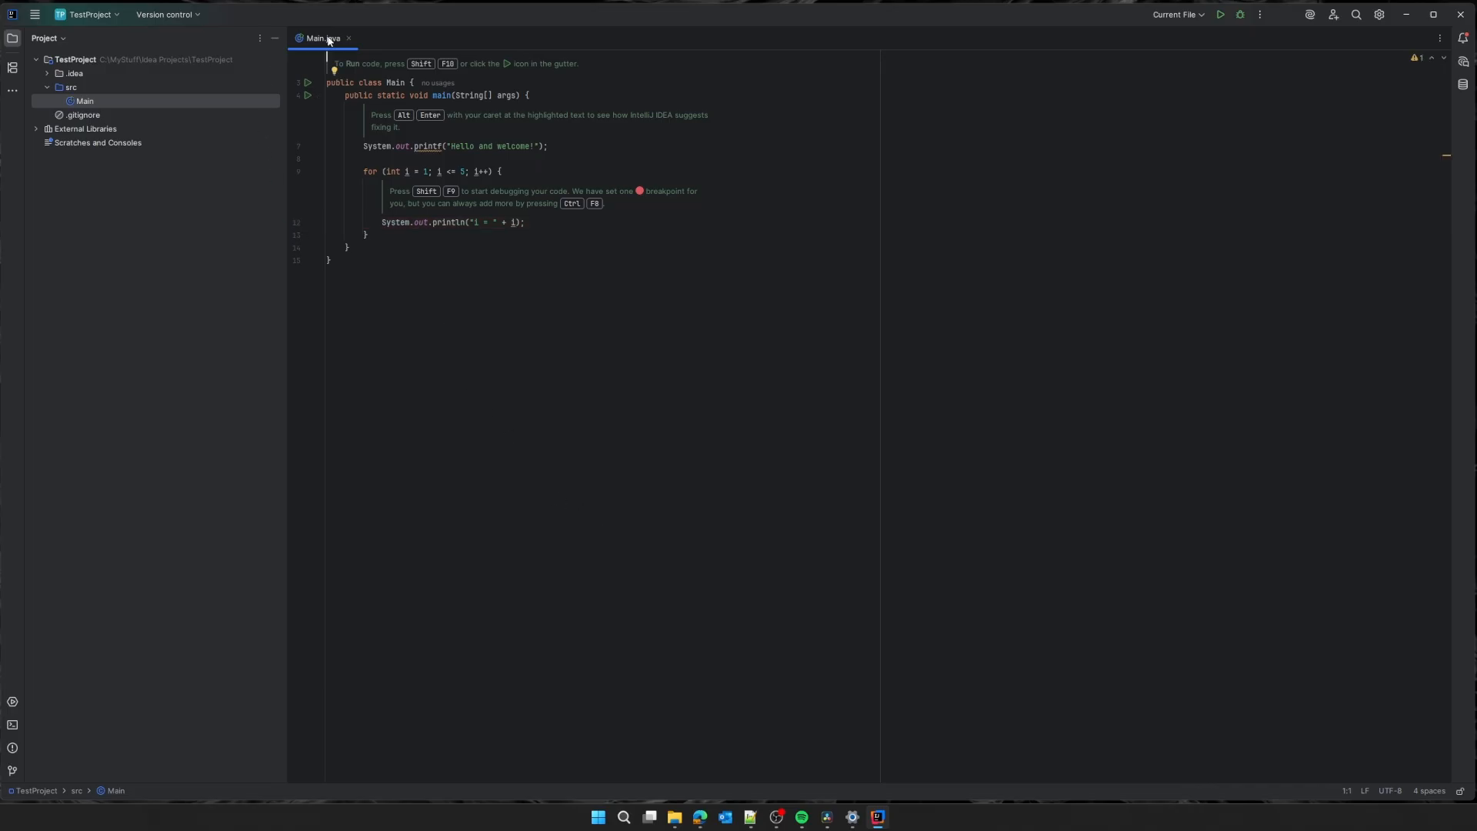
click(307, 95)
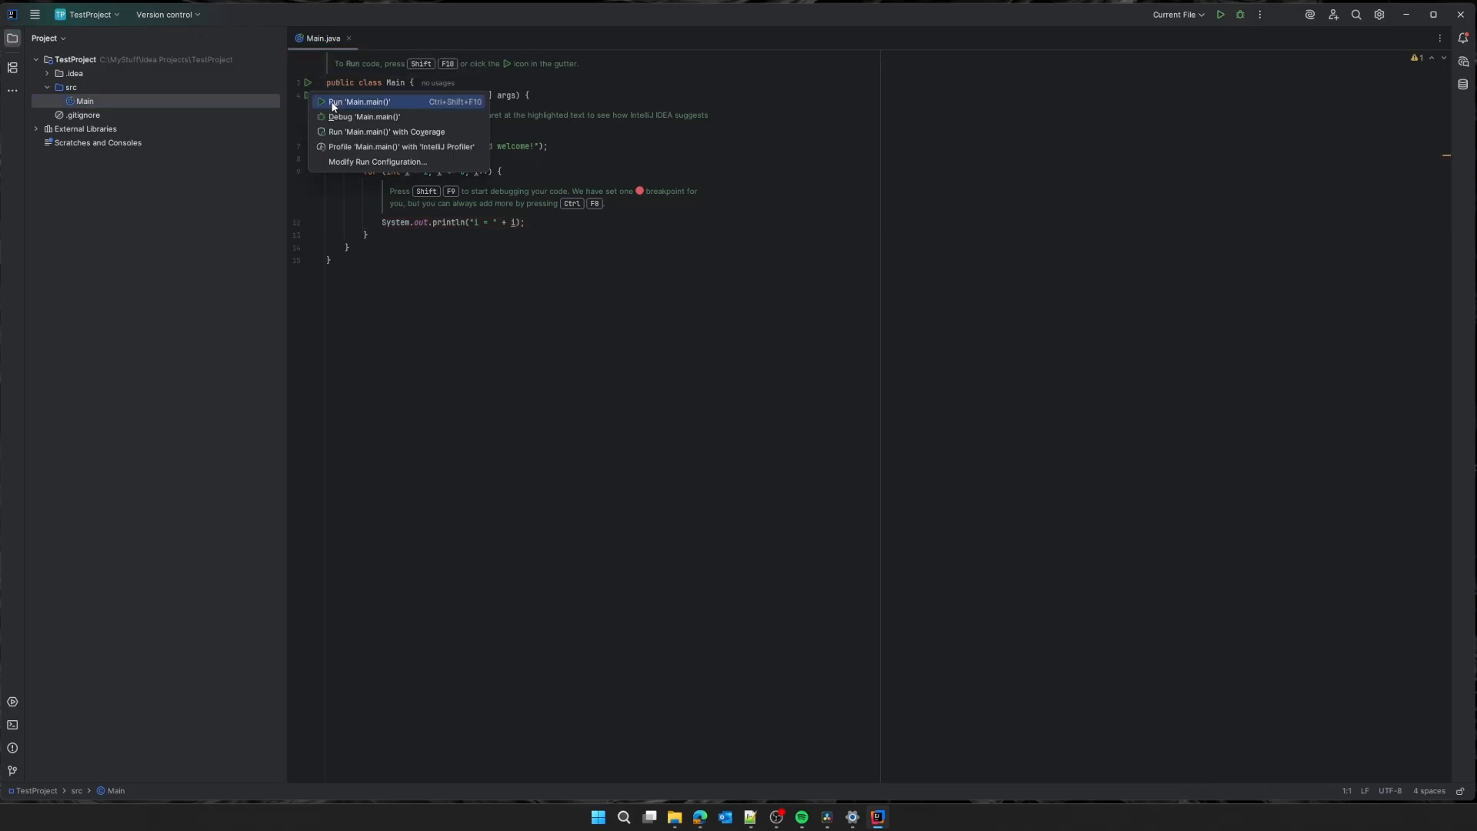
click(333, 104)
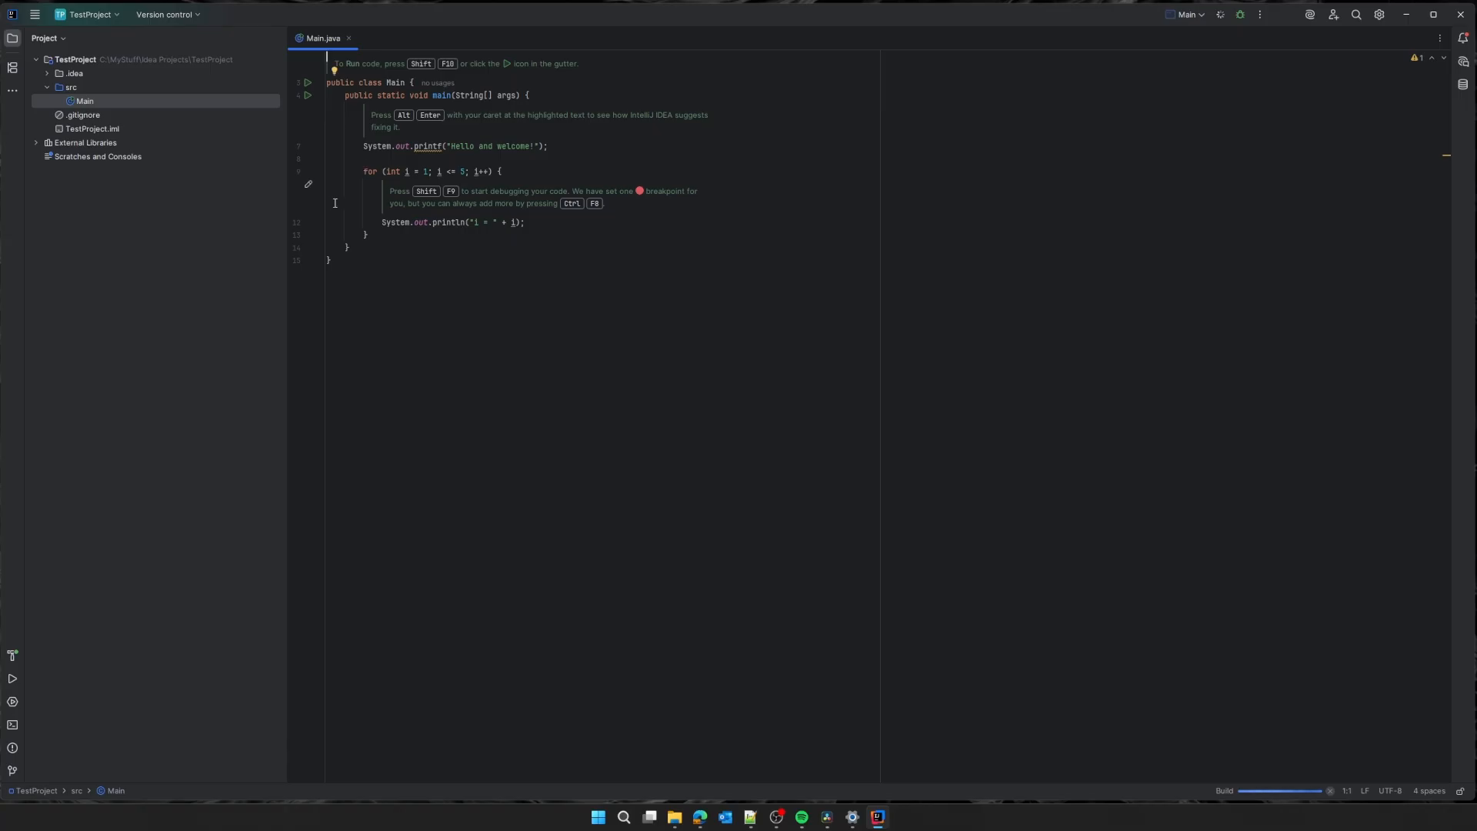